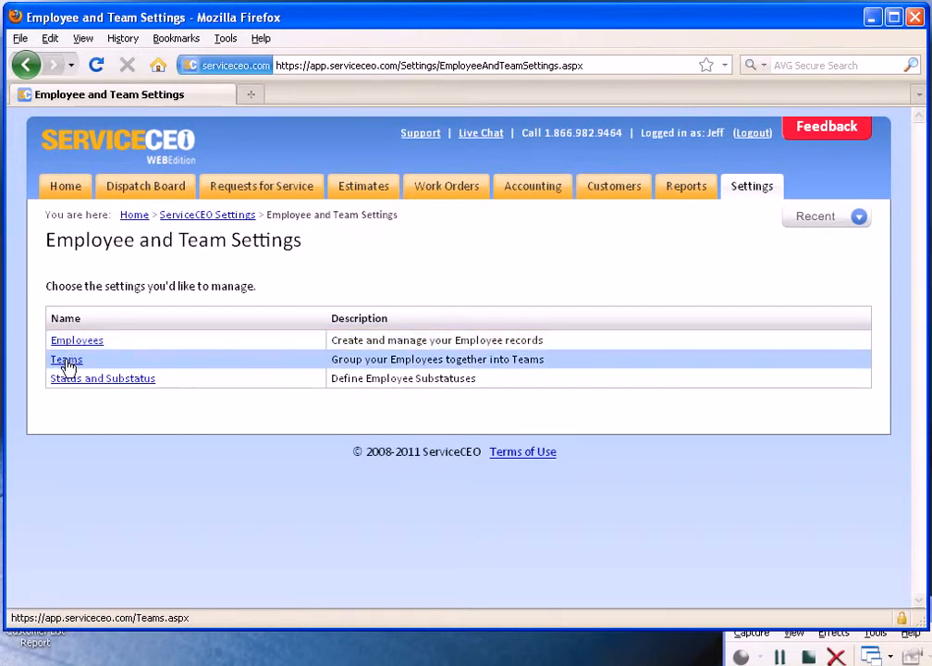
# Open the Employees list from the Employee and Team Settings and start a new employee record.
pyautogui.rightClick(92, 404)
pyautogui.click(76, 403)
pyautogui.click(78, 345)
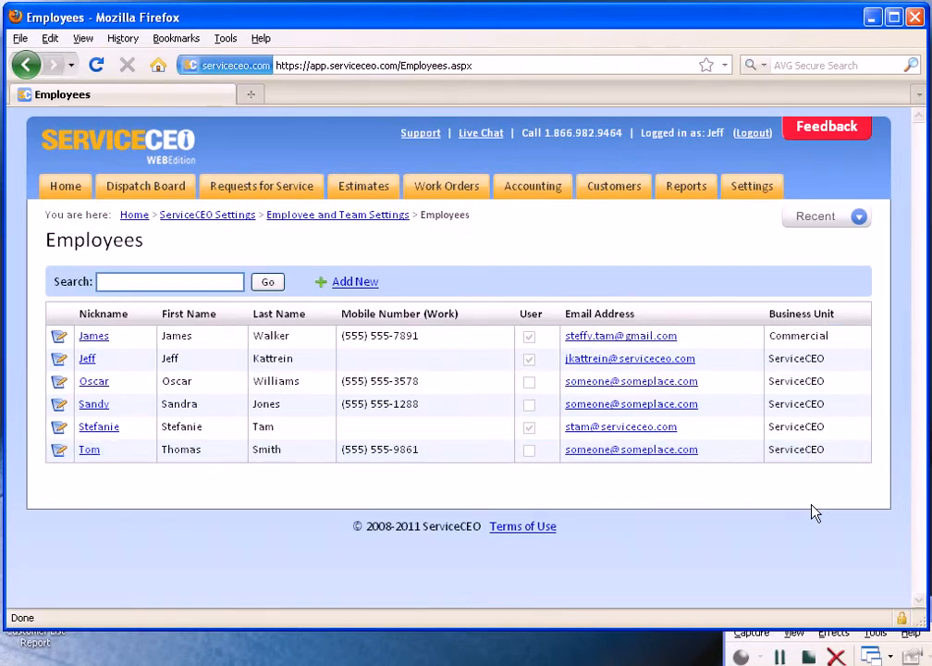
pyautogui.click(345, 287)
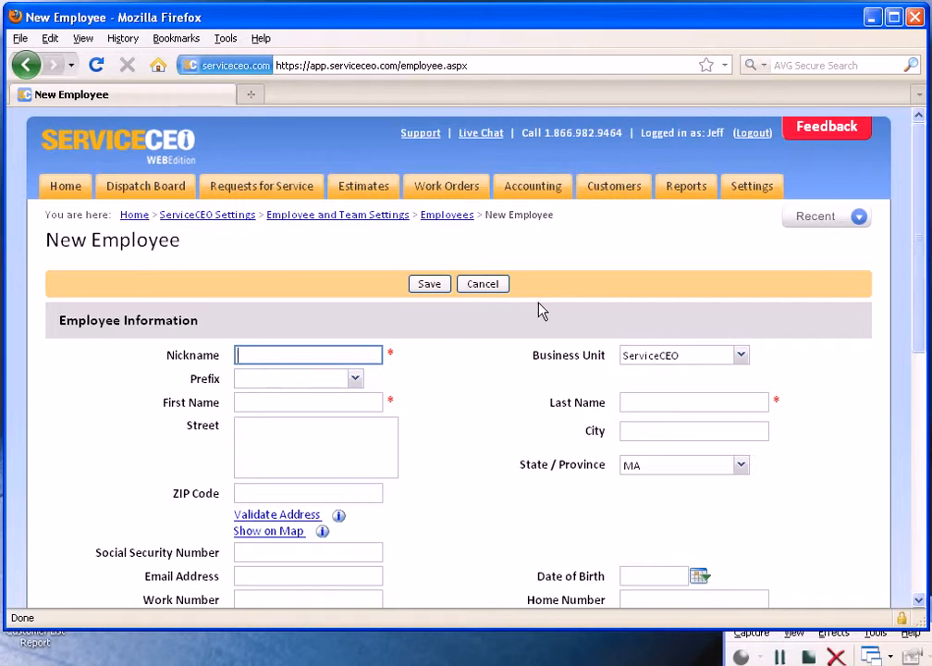
# Enter the employee's first and last name, and a nickname made of the first name plus the last initial.
pyautogui.write('Stefanie')
pyautogui.press('Tab')
pyautogui.press('Tab')
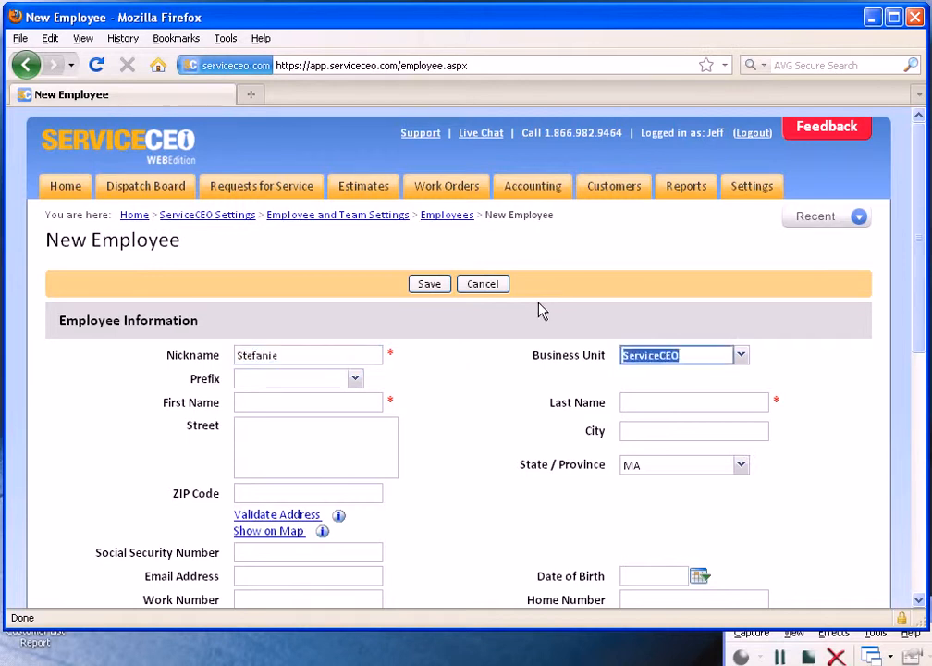
pyautogui.press('Tab')
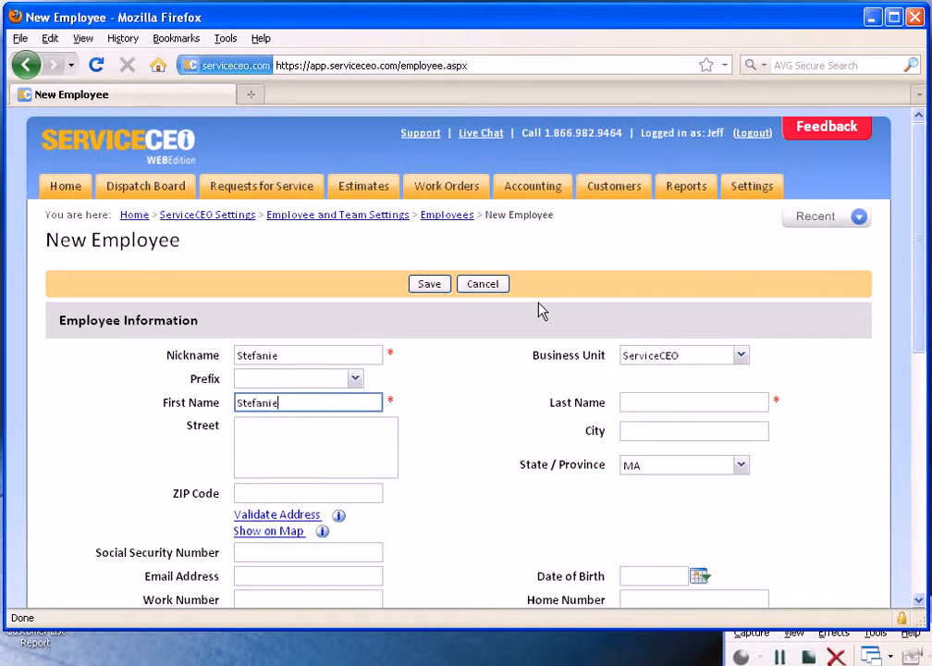
pyautogui.press('Tab')
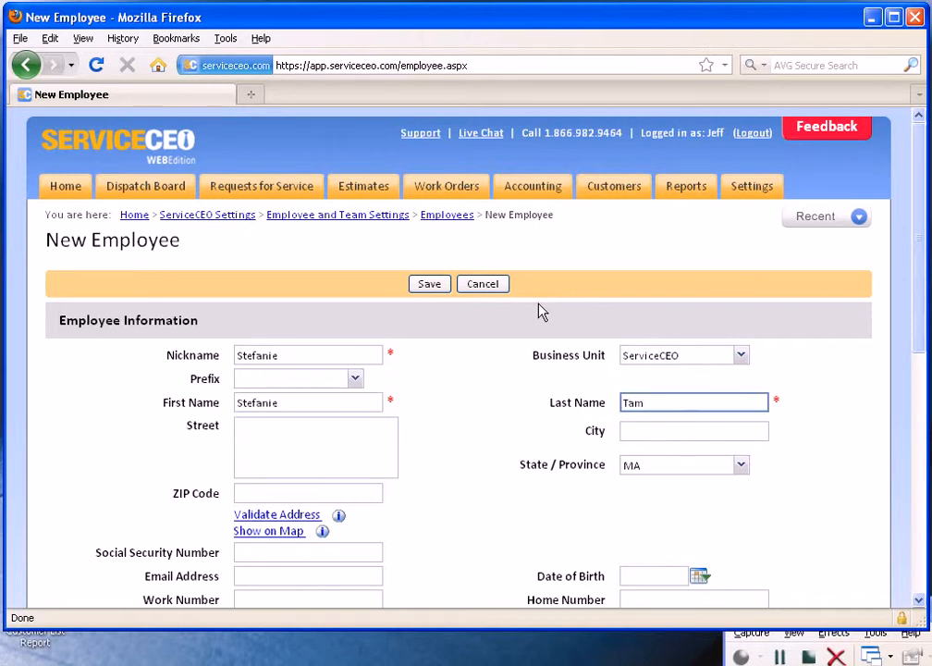
pyautogui.click(293, 358)
pyautogui.write('T')
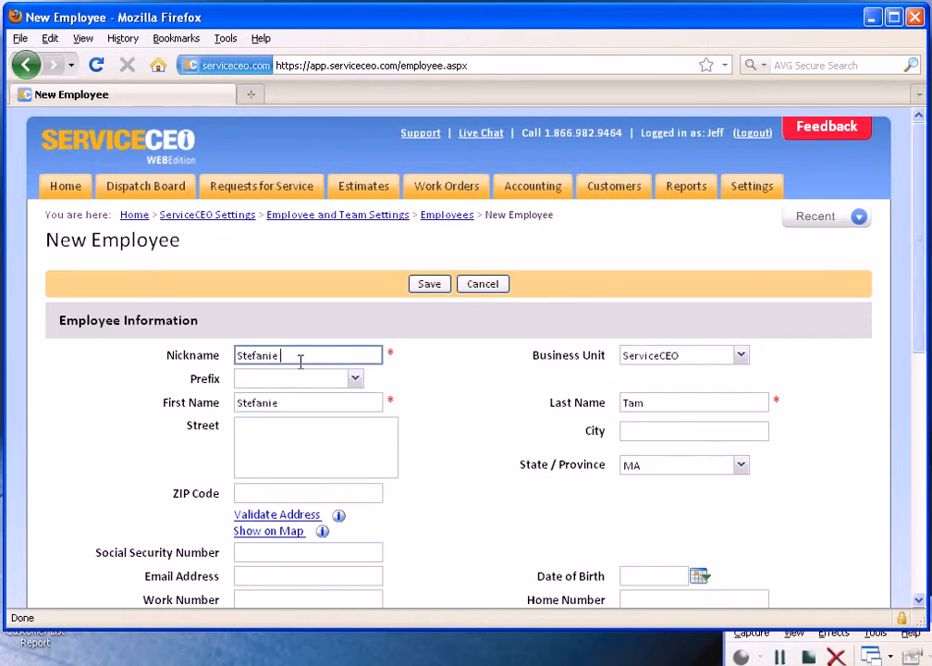
pyautogui.write('.')
pyautogui.click(450, 374)
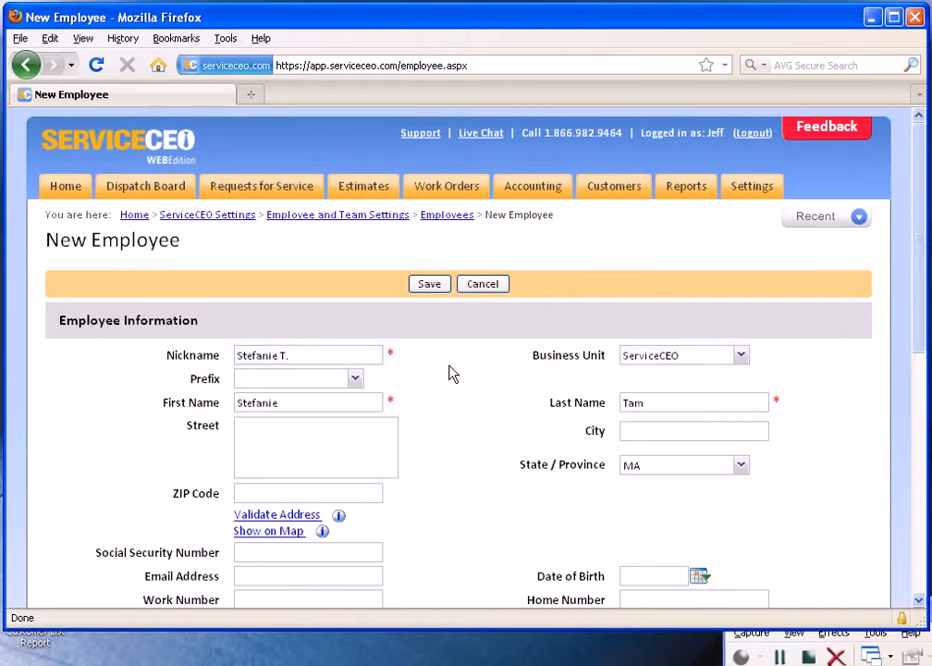
# Set the employee's prefix to Dr.
pyautogui.scroll(-2, 441, 370)
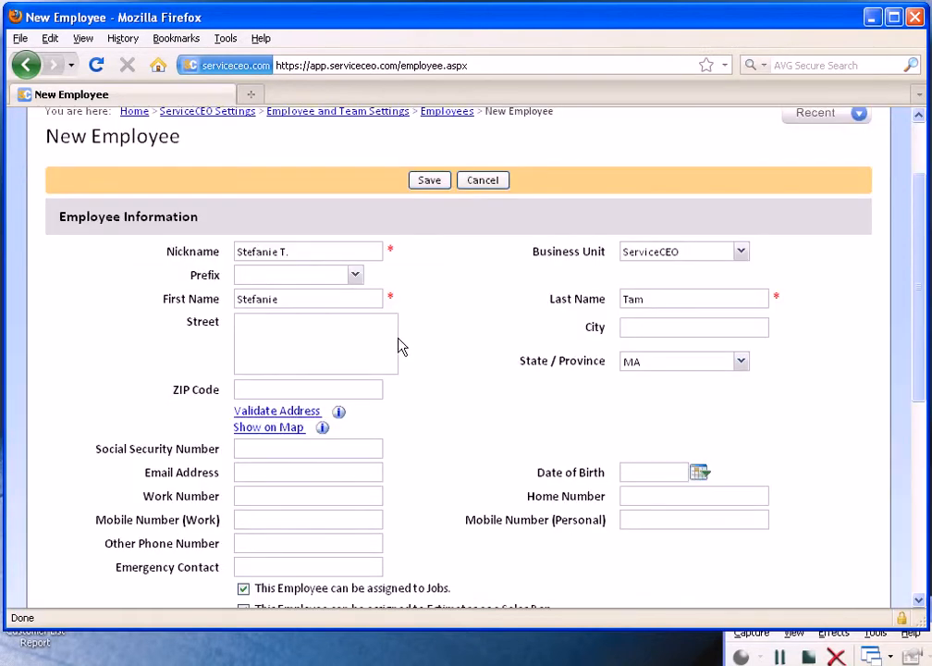
pyautogui.click(355, 276)
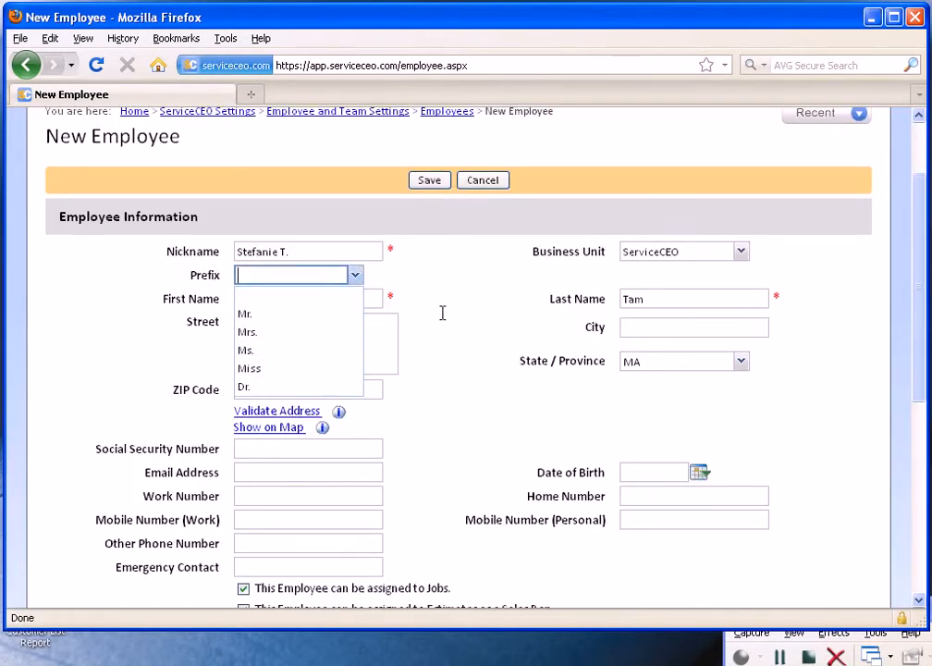
pyautogui.click(298, 386)
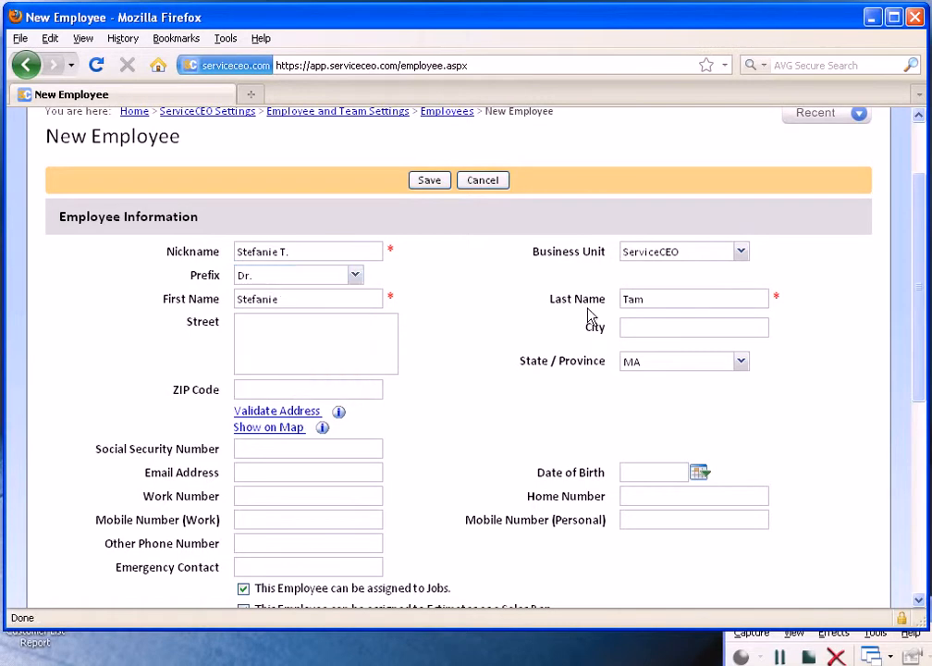
# Enter the employee's street, city and ZIP code, then validate the address and accept the matching suggestion.
pyautogui.scroll(-2, 558, 324)
pyautogui.click(305, 241)
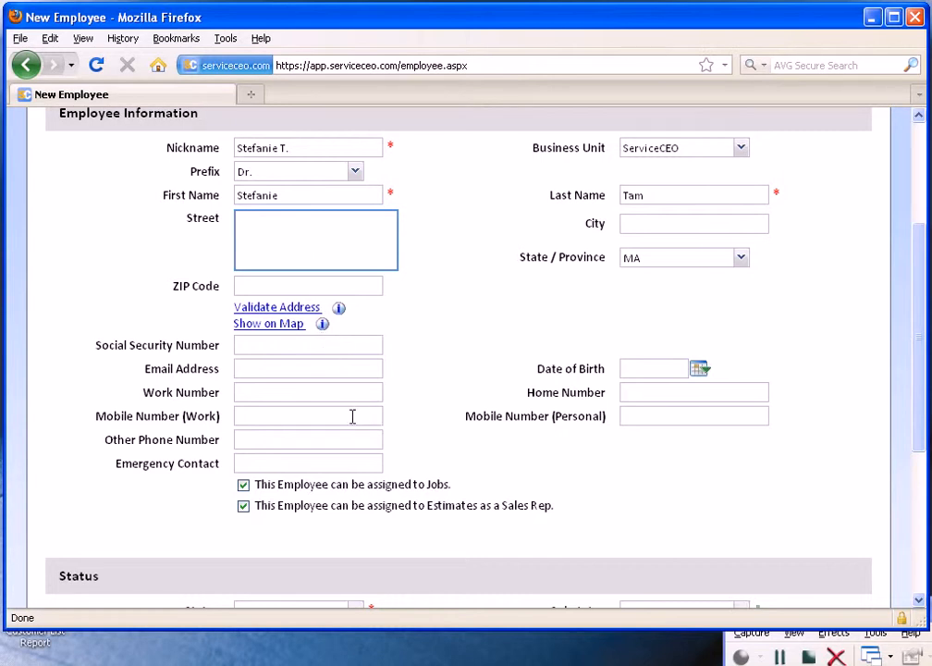
pyautogui.press('Tab')
pyautogui.press('Tab')
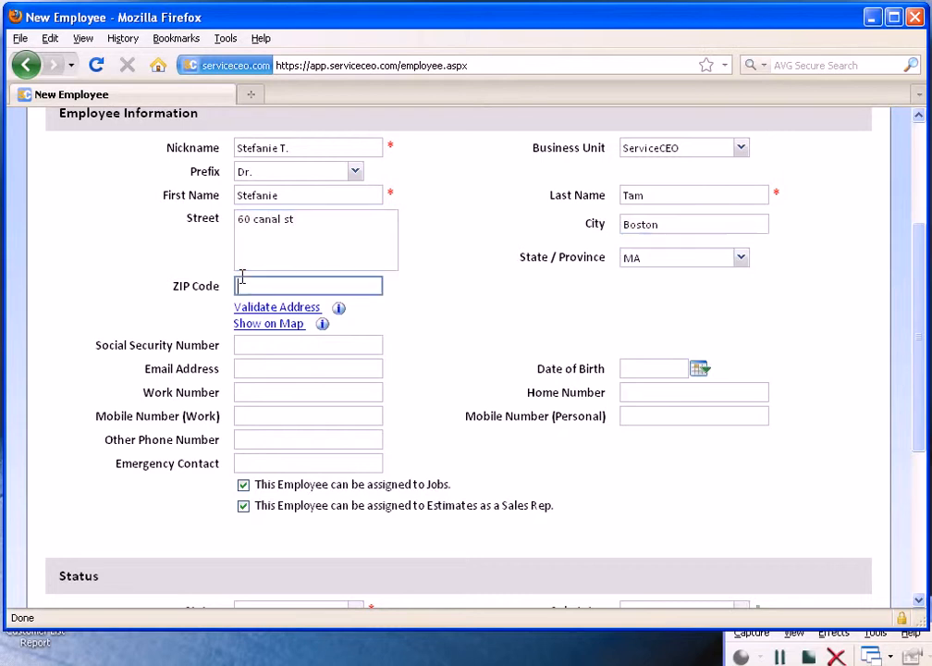
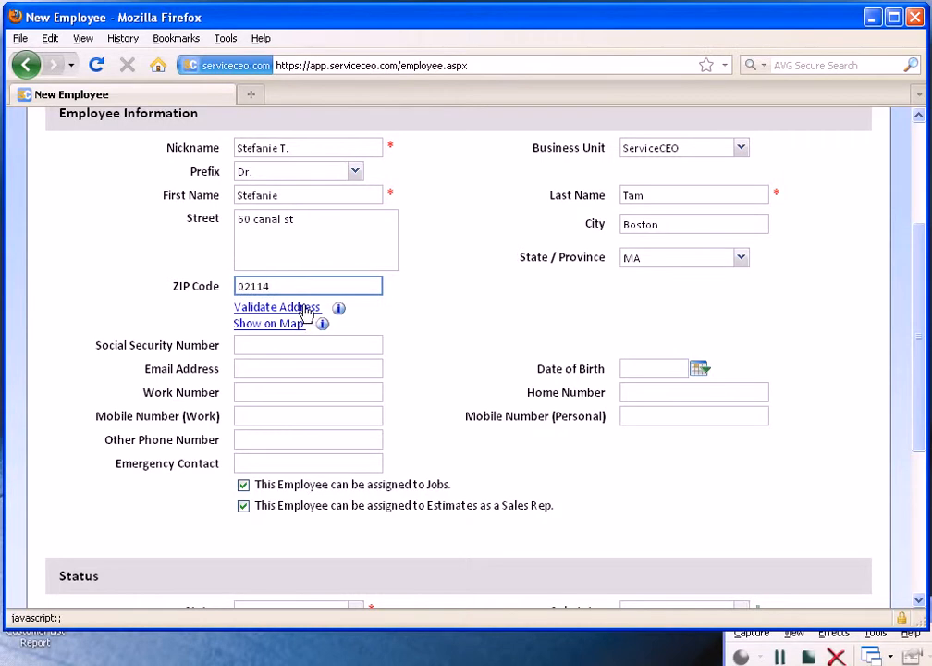
pyautogui.click(303, 308)
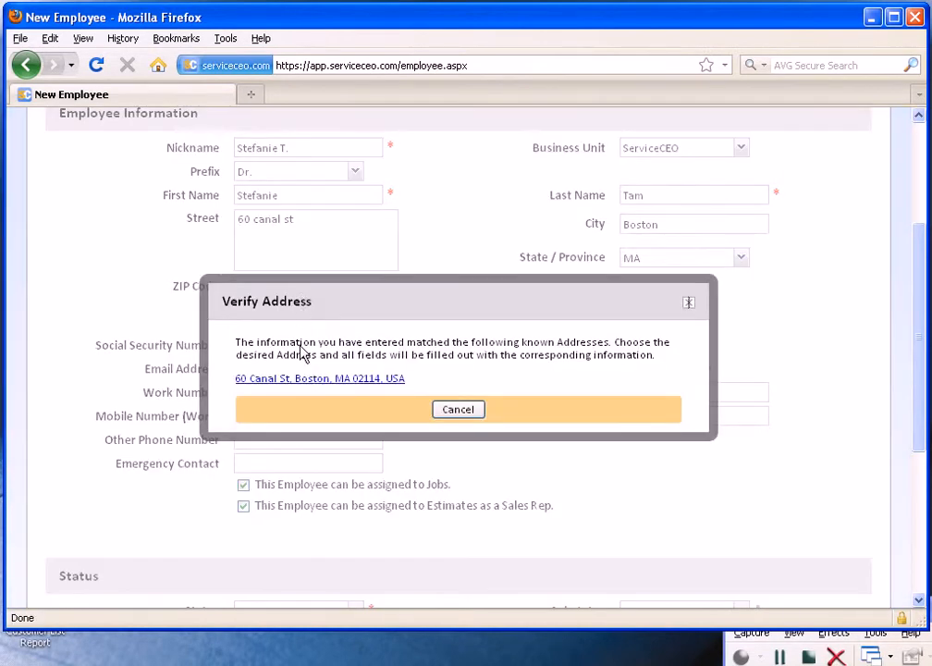
pyautogui.click(314, 385)
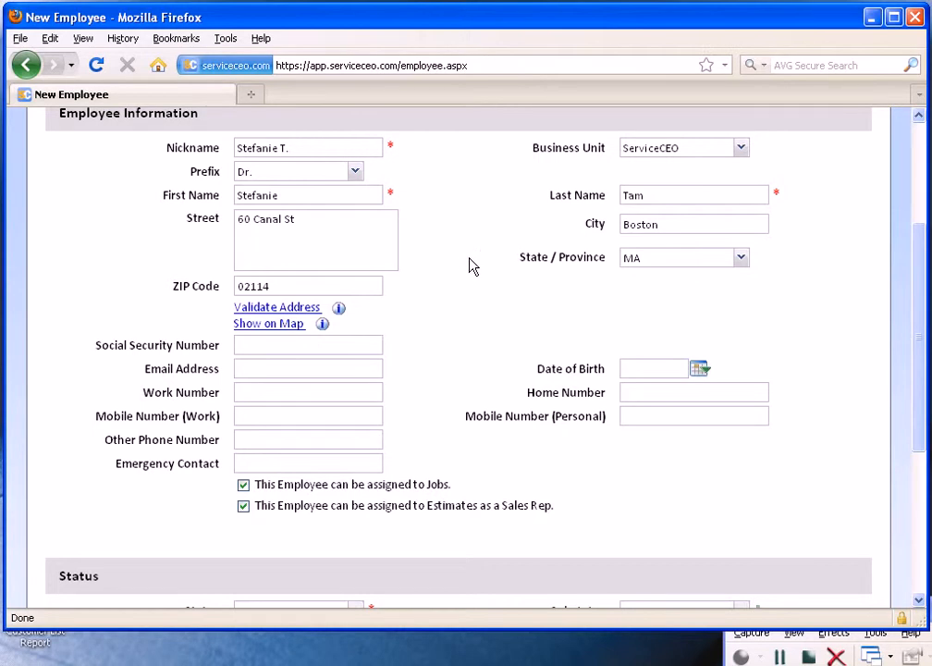
# Fill in the employee's email address.
pyautogui.click(300, 366)
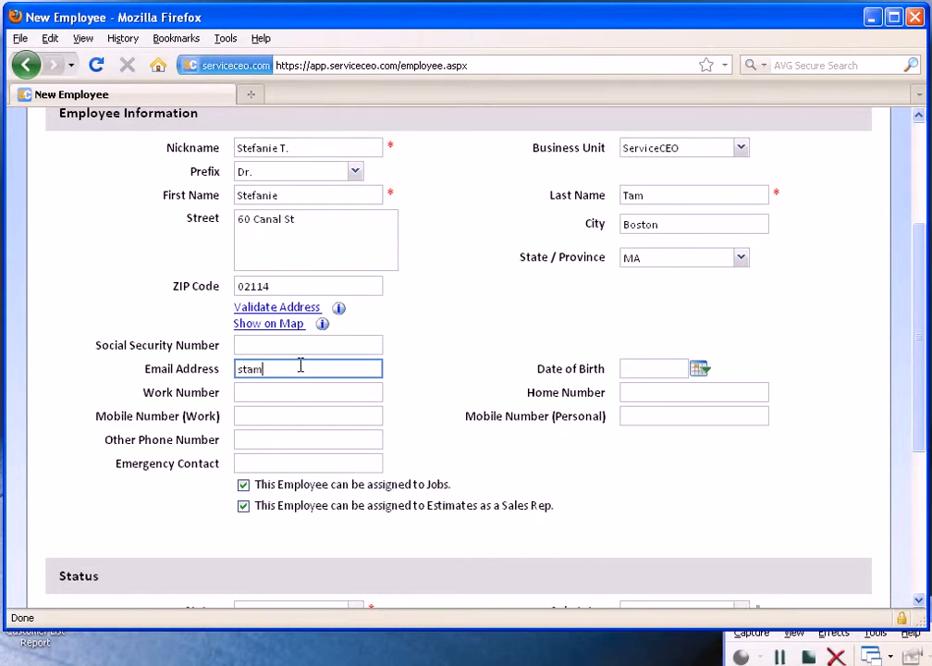
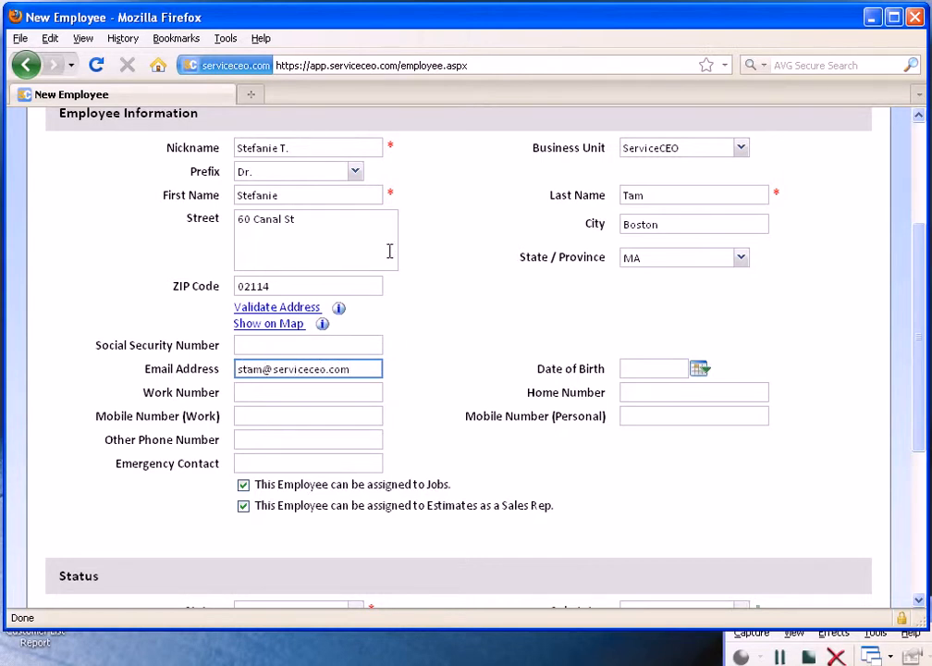
pyautogui.click(459, 294)
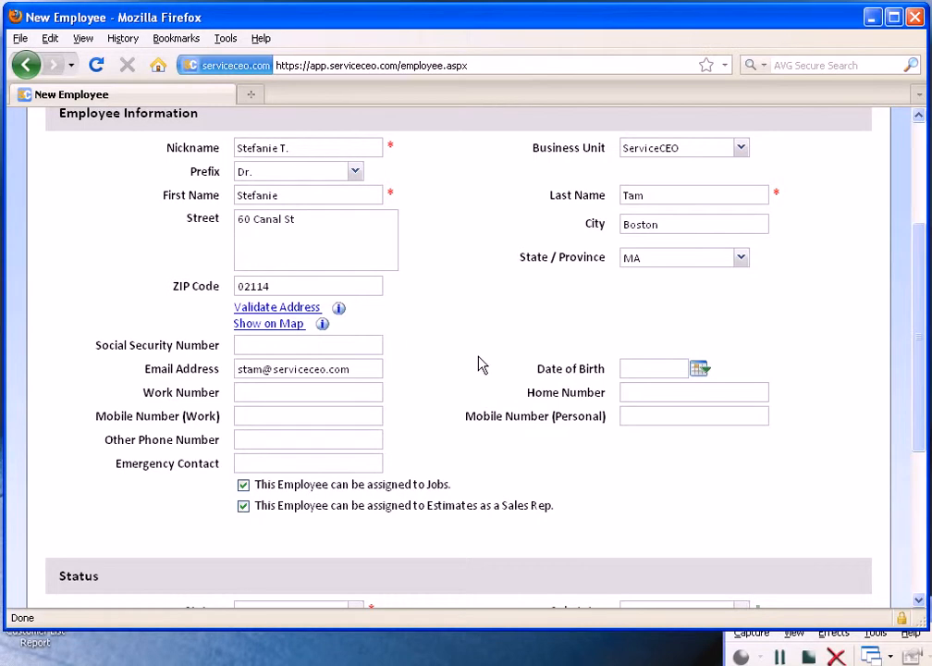
# Pick the employee's date of birth from the calendar.
pyautogui.click(686, 368)
pyautogui.click(754, 421)
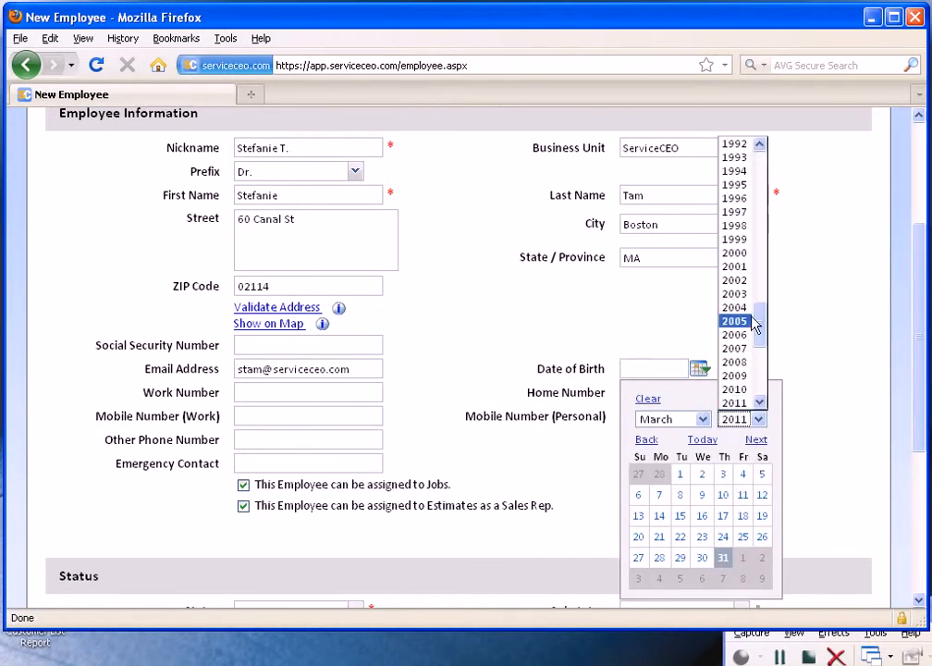
pyautogui.moveTo(759, 325); pyautogui.dragTo(759, 291)
pyautogui.click(739, 159)
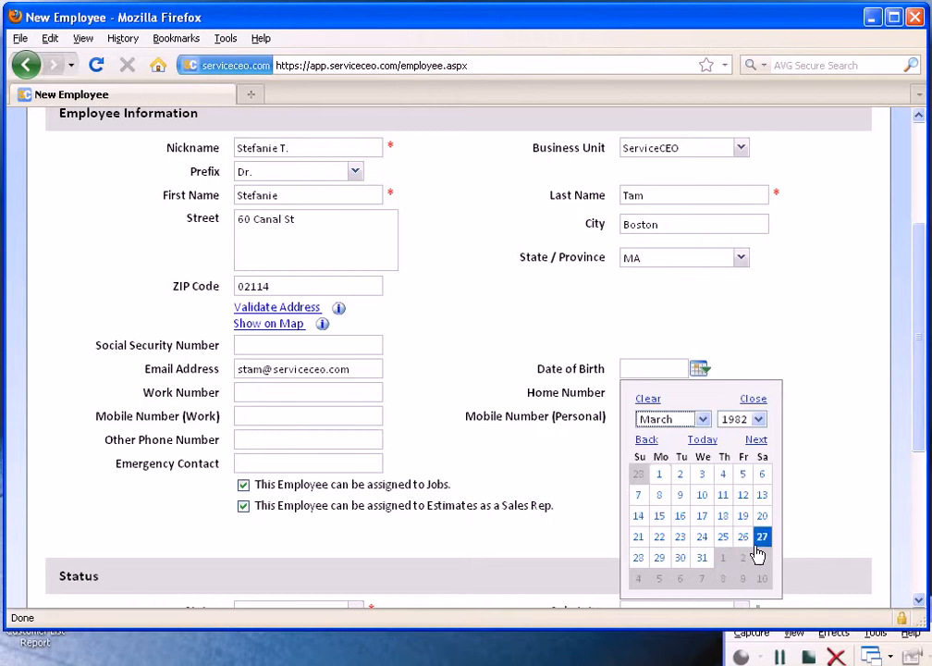
pyautogui.click(700, 496)
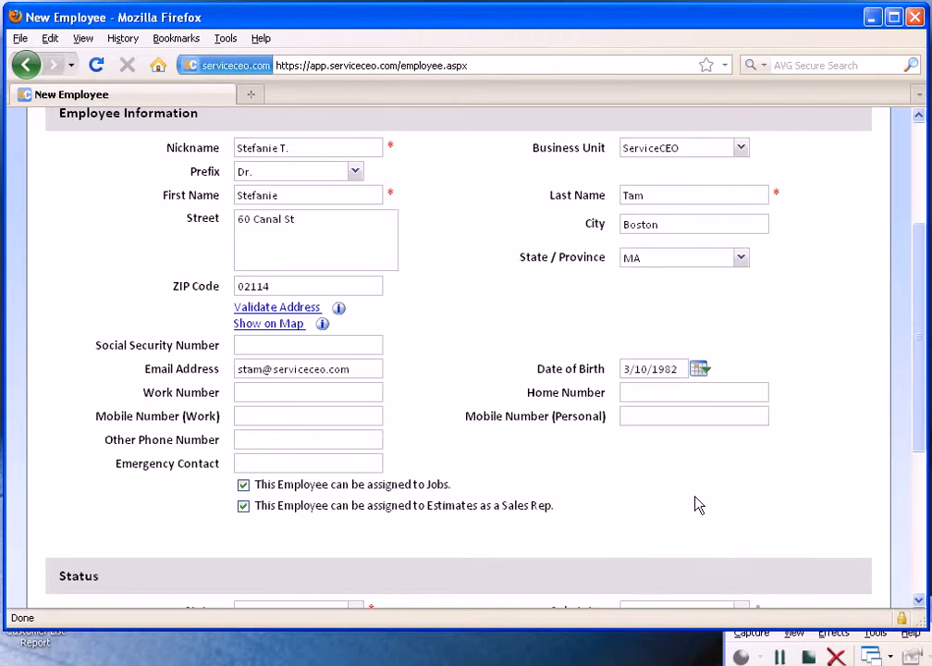
# Enter the employee's work phone number.
pyautogui.click(310, 392)
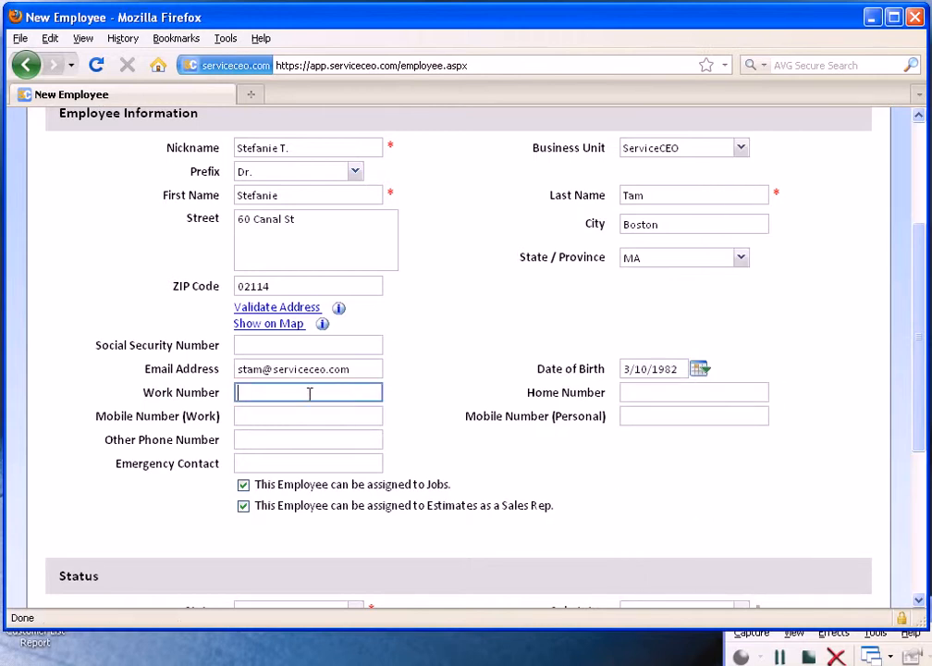
pyautogui.click(433, 368)
pyautogui.scroll(-4, 433, 368)
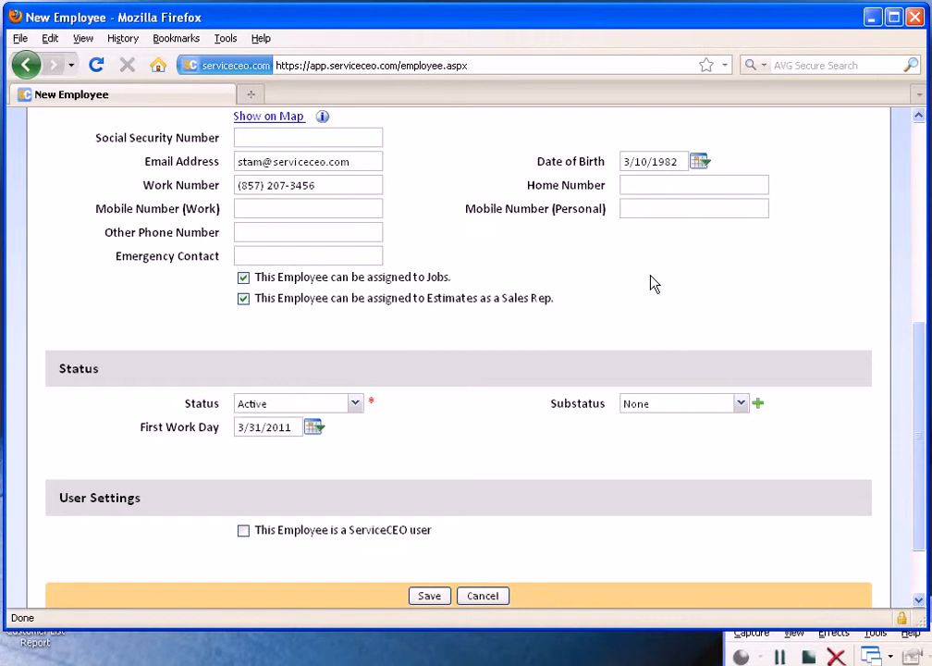
pyautogui.scroll(2, 652, 283)
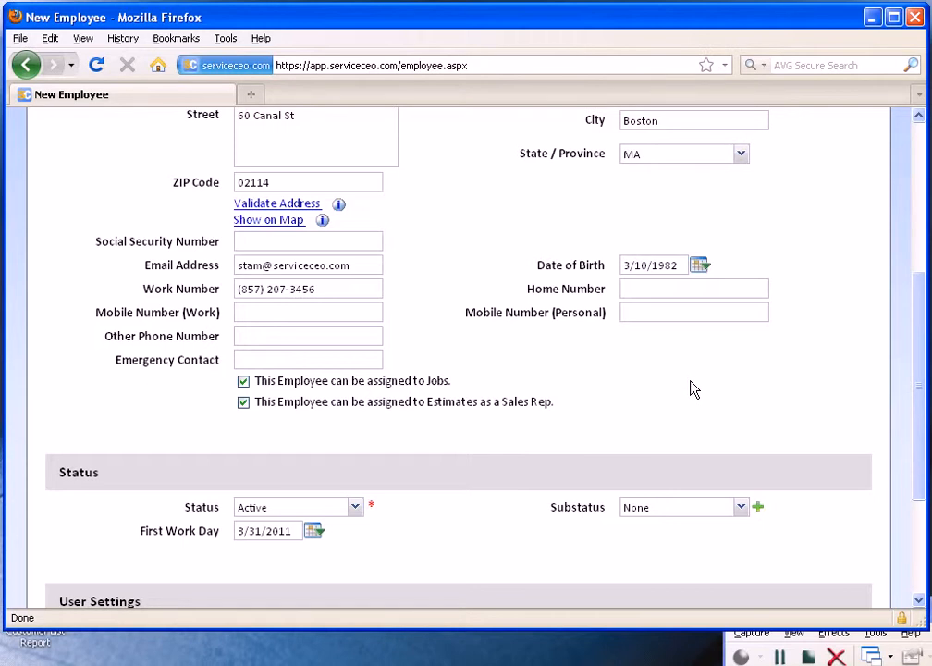
pyautogui.scroll(-2, 692, 389)
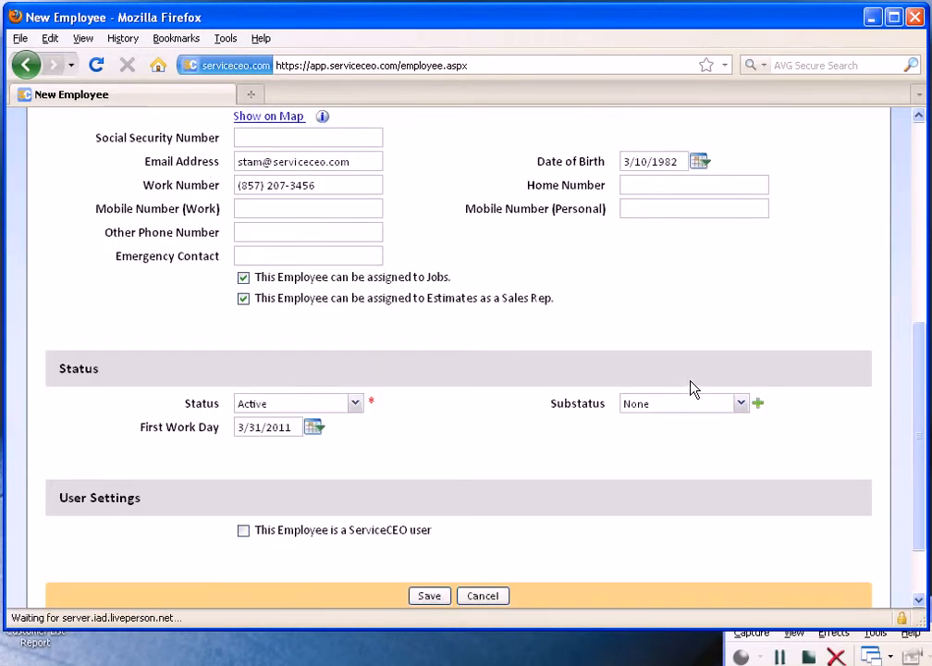
pyautogui.click(243, 277)
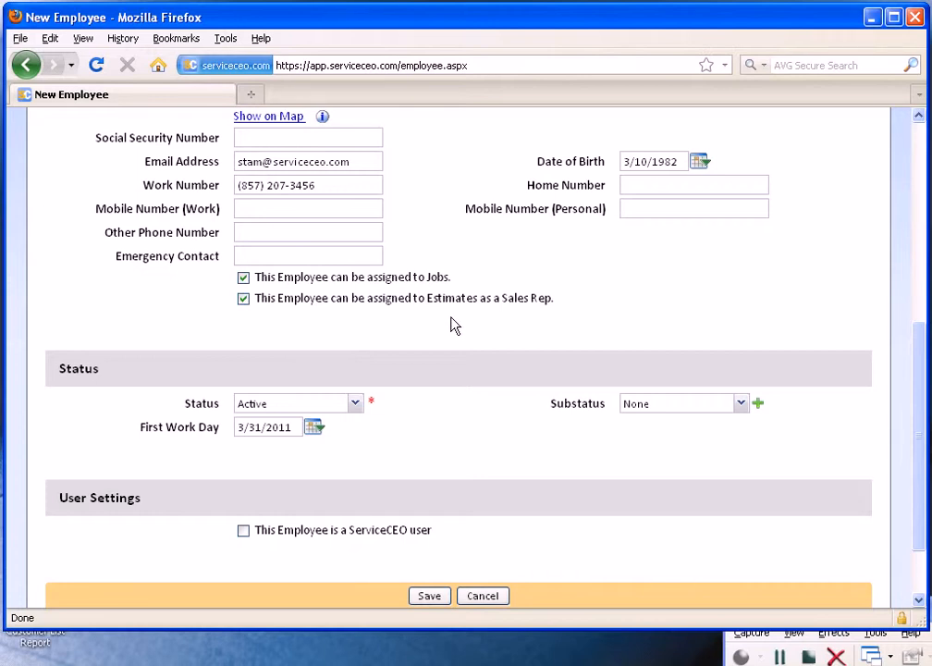
pyautogui.click(267, 303)
pyautogui.click(243, 299)
pyautogui.click(243, 279)
pyautogui.click(244, 277)
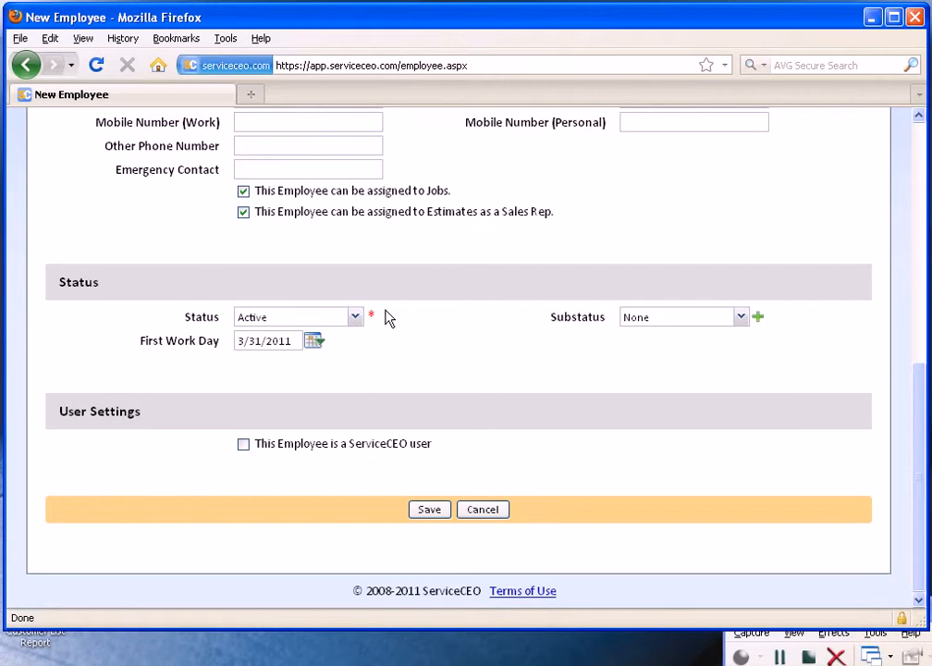
# Keep the status Active, set the first work day to 1/5/2011 and choose the Full Time substatus.
pyautogui.click(356, 317)
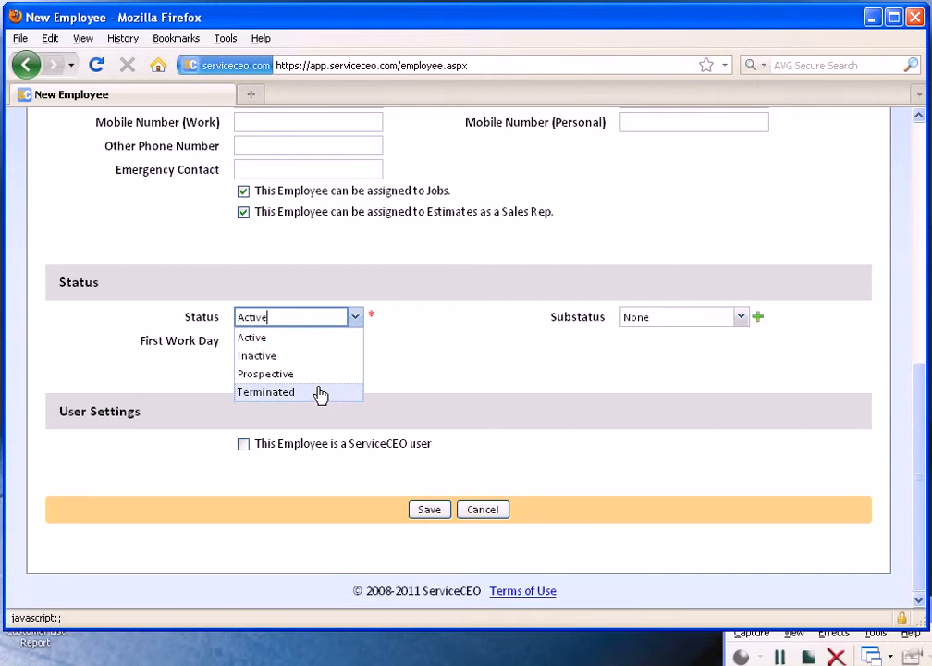
pyautogui.click(426, 361)
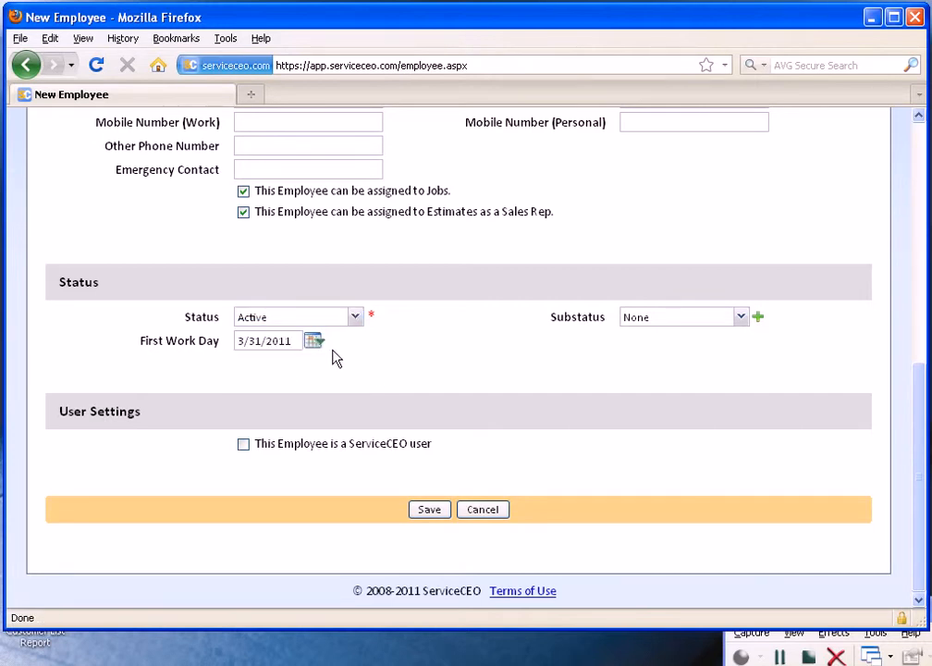
pyautogui.click(318, 343)
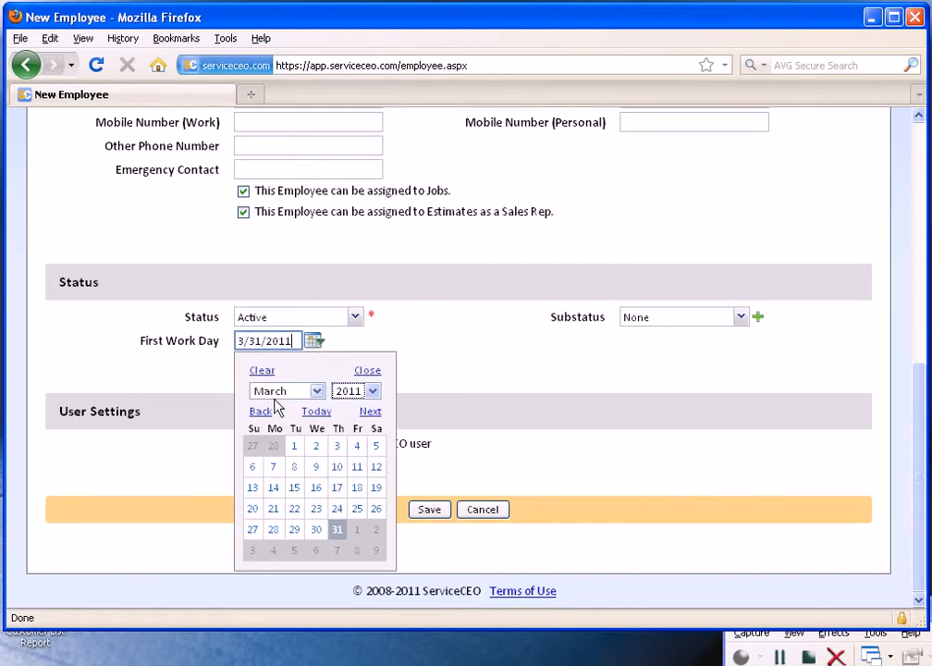
pyautogui.click(268, 412)
pyautogui.click(268, 413)
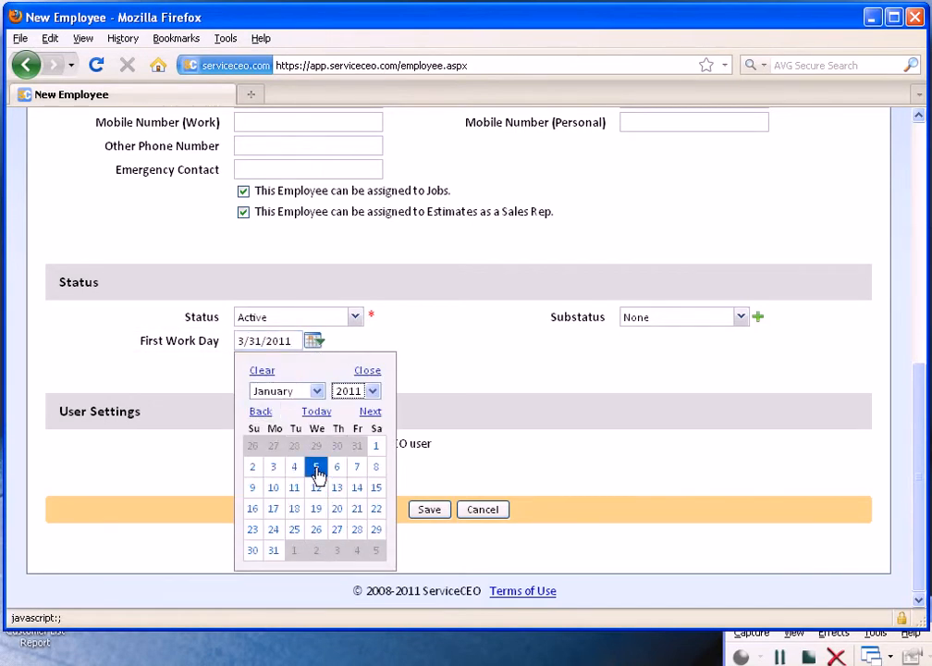
pyautogui.click(316, 466)
pyautogui.click(713, 316)
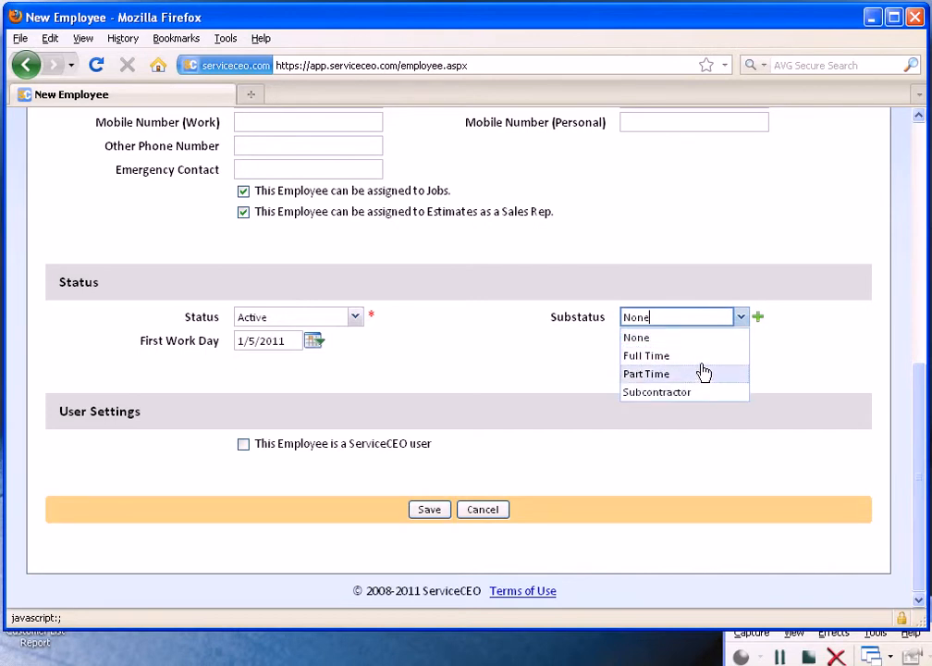
pyautogui.click(701, 357)
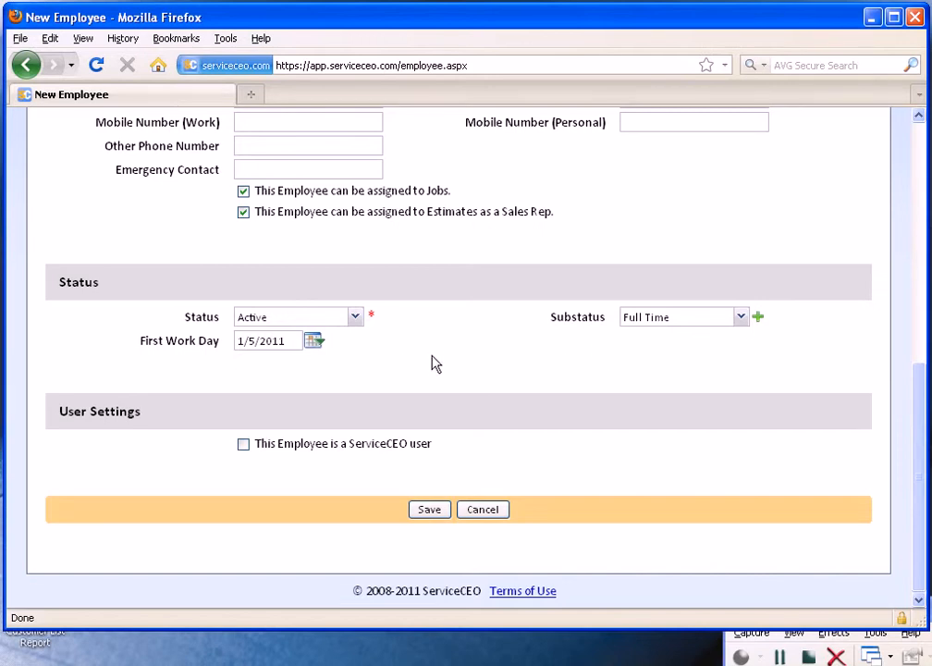
# Mark the employee as a ServiceCEO user in the user settings.
pyautogui.click(262, 445)
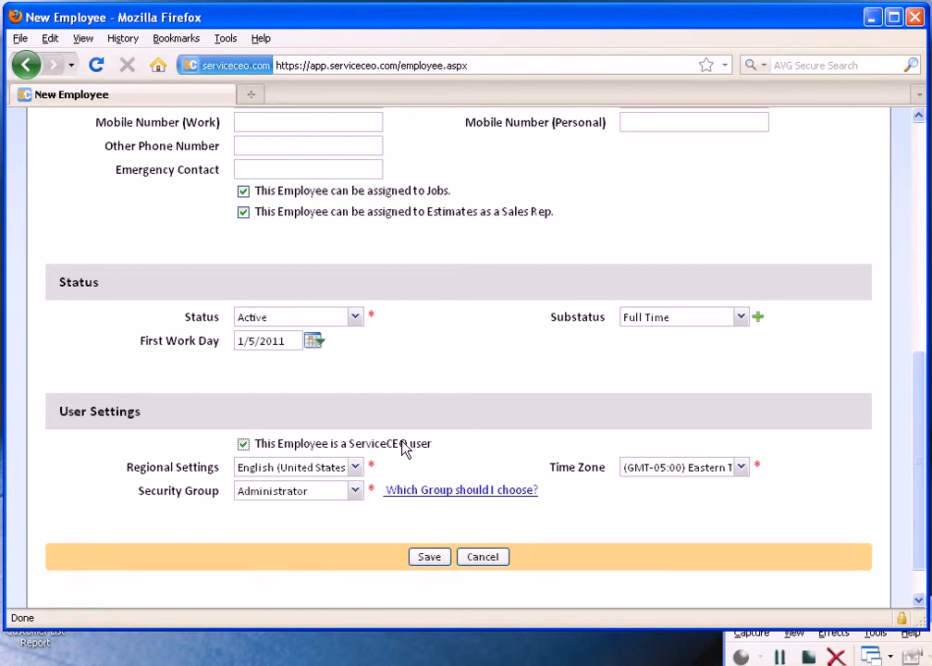
pyautogui.scroll(2, 405, 448)
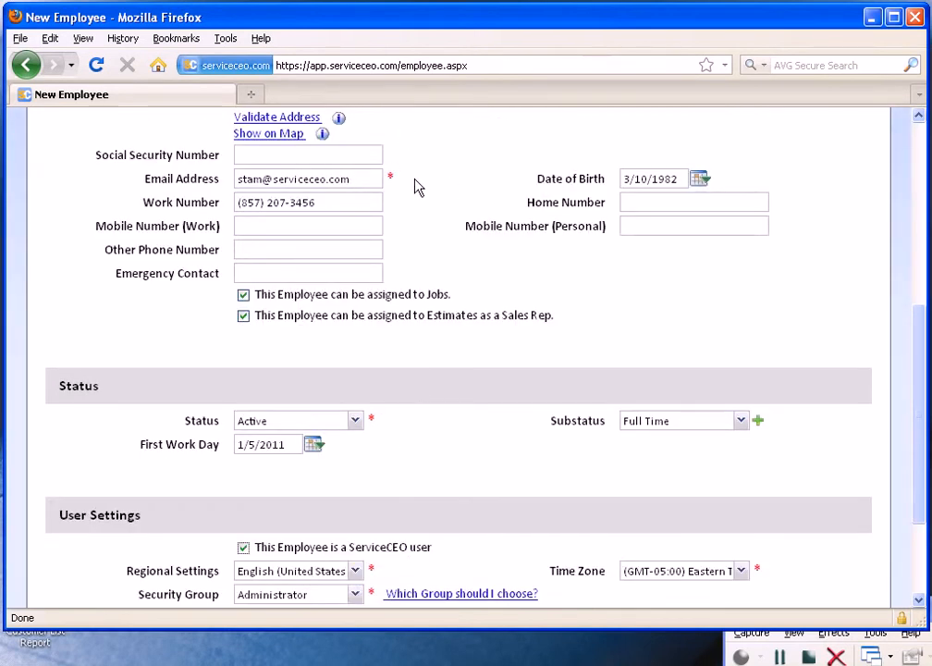
pyautogui.scroll(-3, 407, 203)
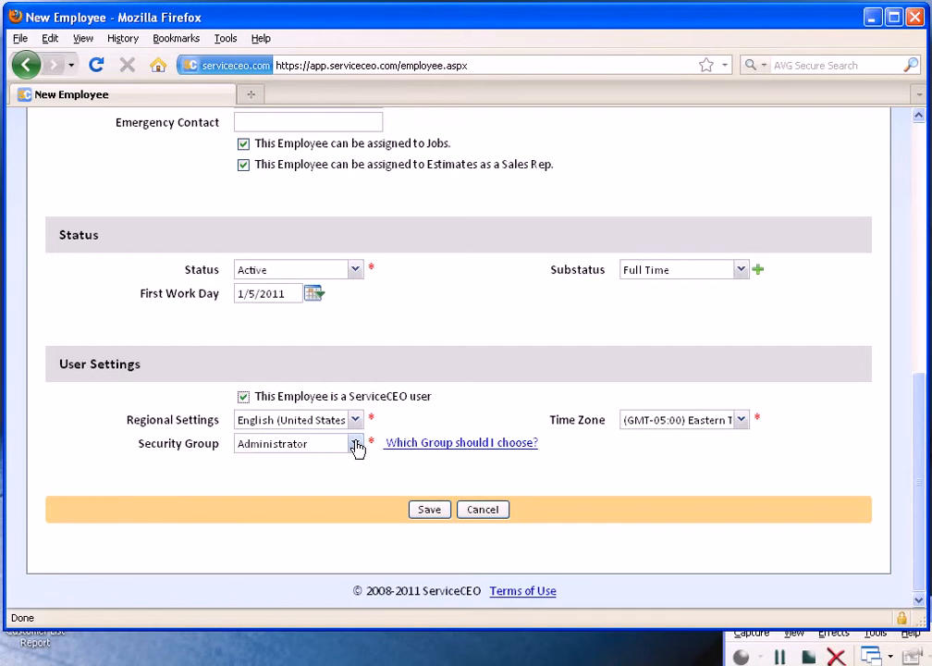
# Keep the regional settings at English (United States) and set the time zone to (GMT-06:00) Central Time (US & Canada).
pyautogui.click(354, 419)
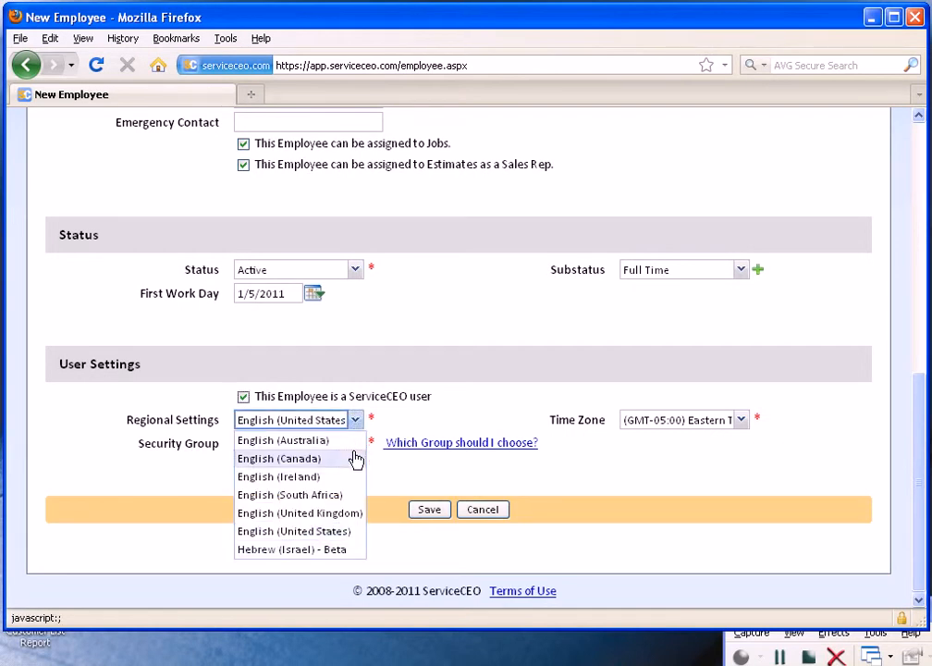
pyautogui.click(350, 532)
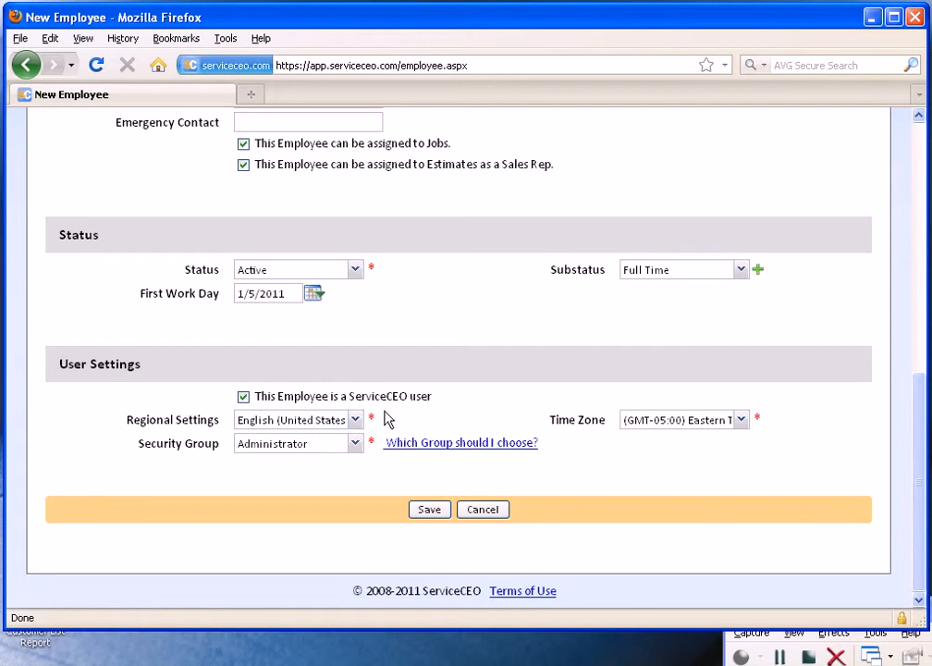
pyautogui.click(736, 420)
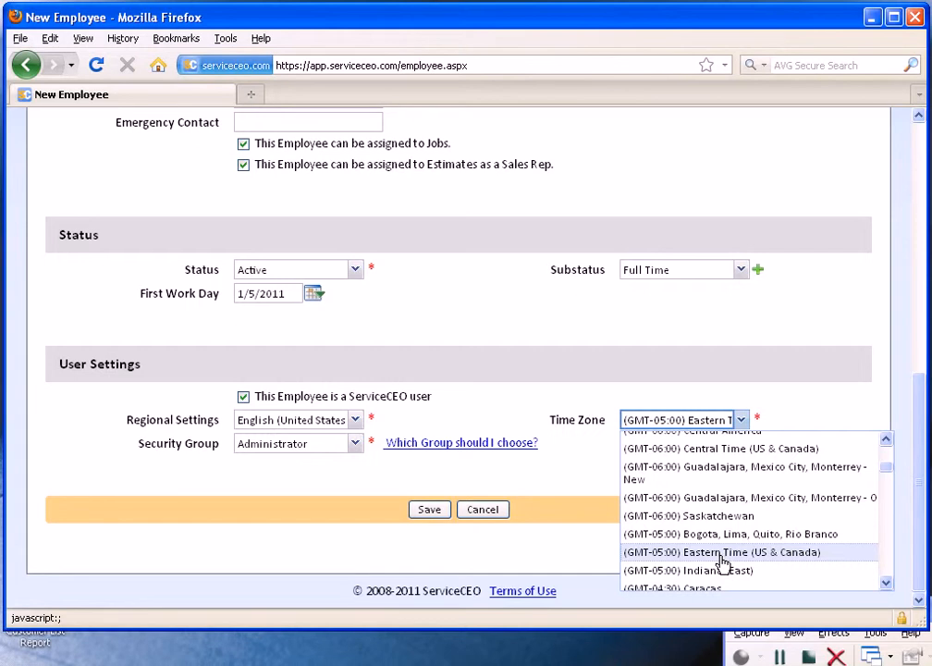
pyautogui.scroll(1, 722, 555)
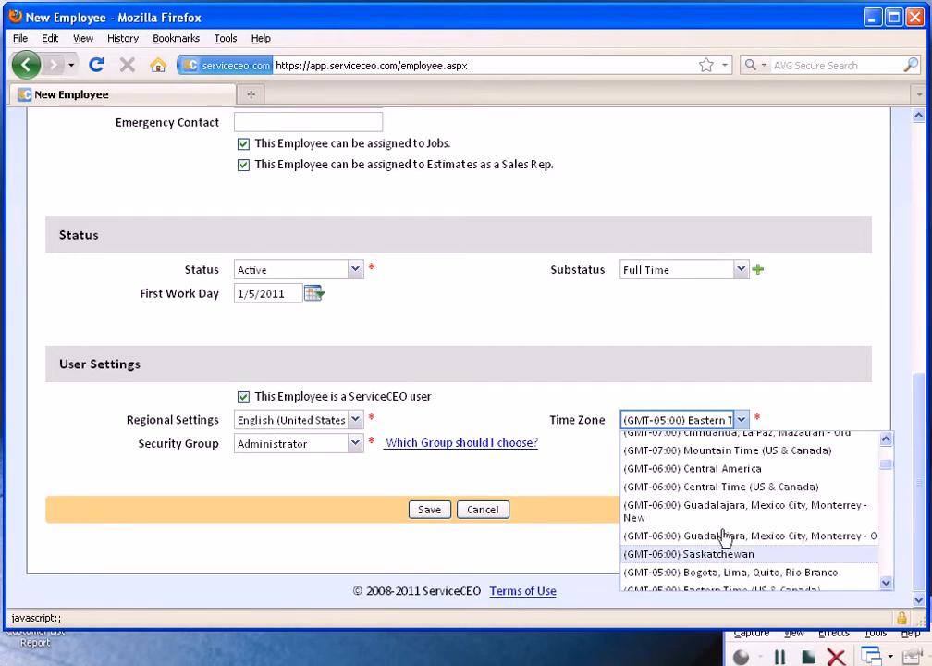
pyautogui.click(726, 491)
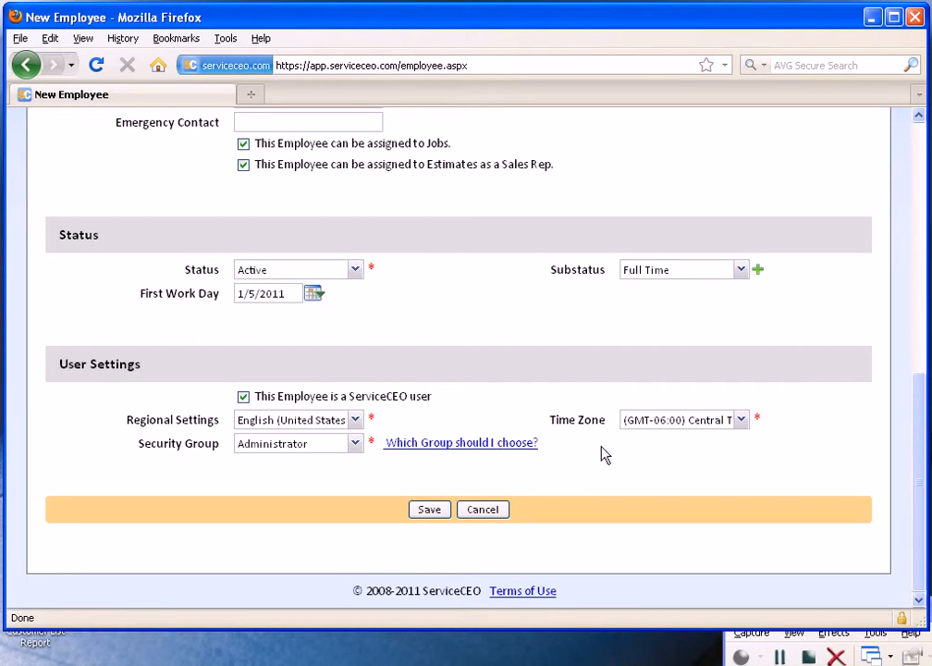
# Review the available security groups and compare the rights each one grants in the group selection help.
pyautogui.click(357, 444)
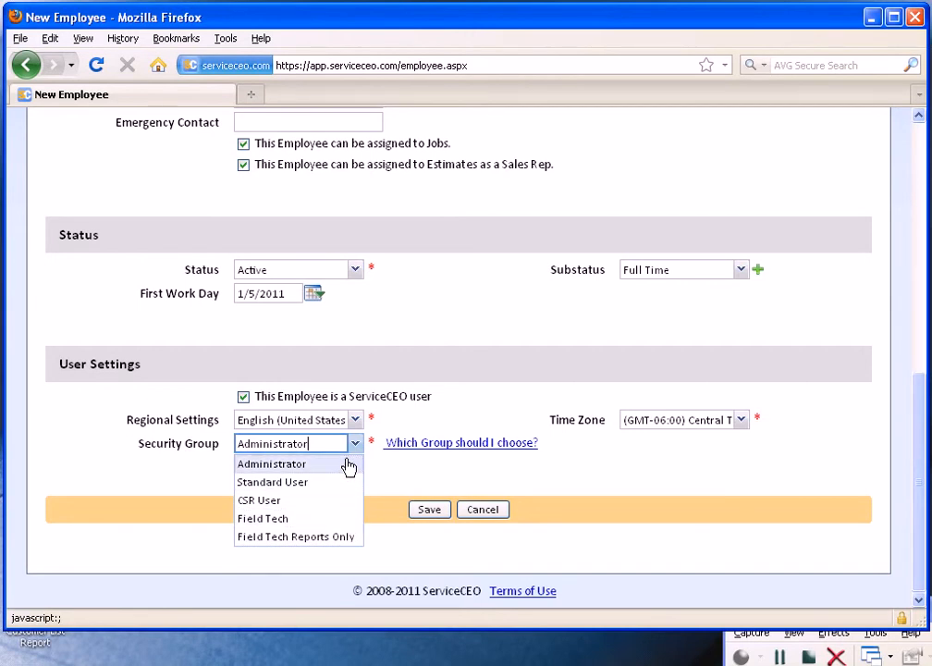
pyautogui.click(473, 448)
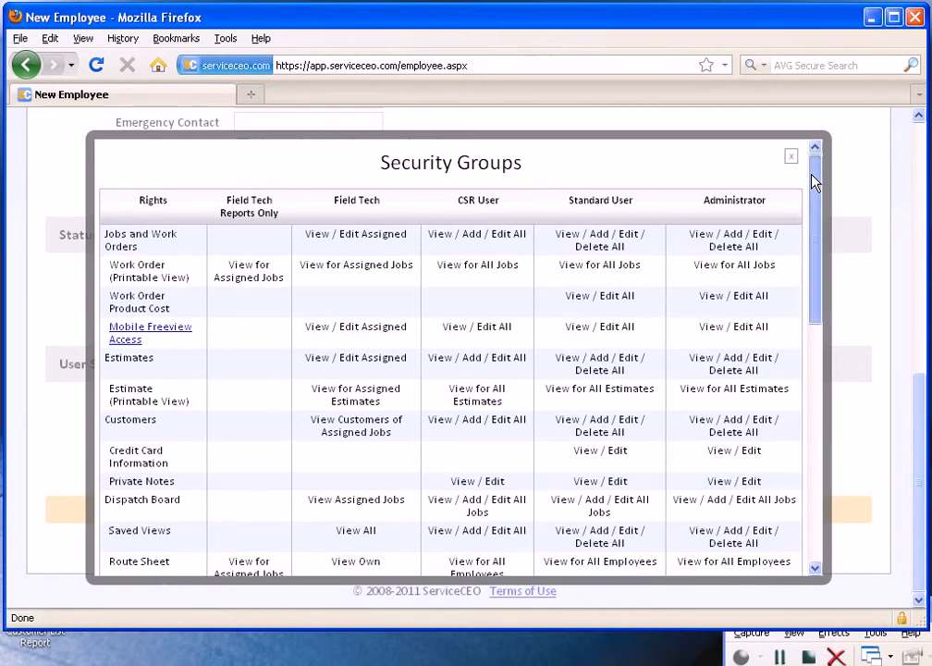
pyautogui.scroll(-1, 813, 183)
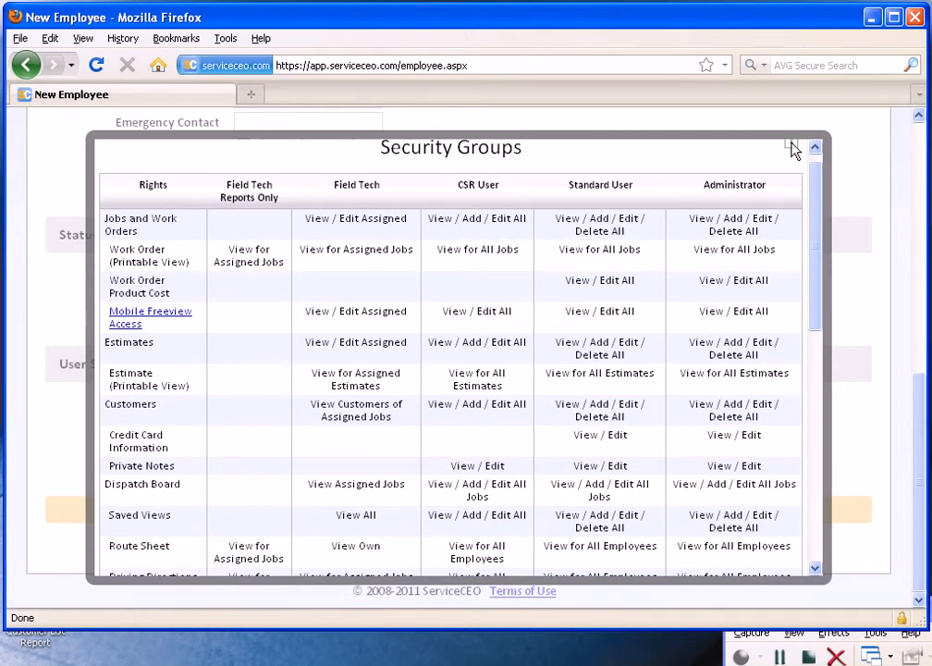
pyautogui.click(792, 149)
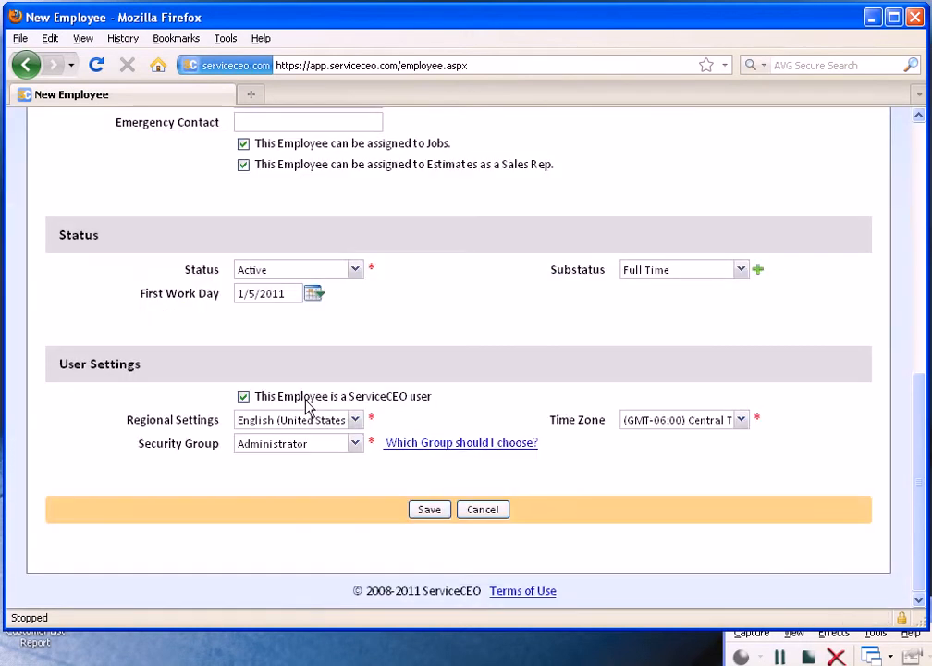
# Assign the employee to the Field Tech security group and save the employee record.
pyautogui.click(308, 443)
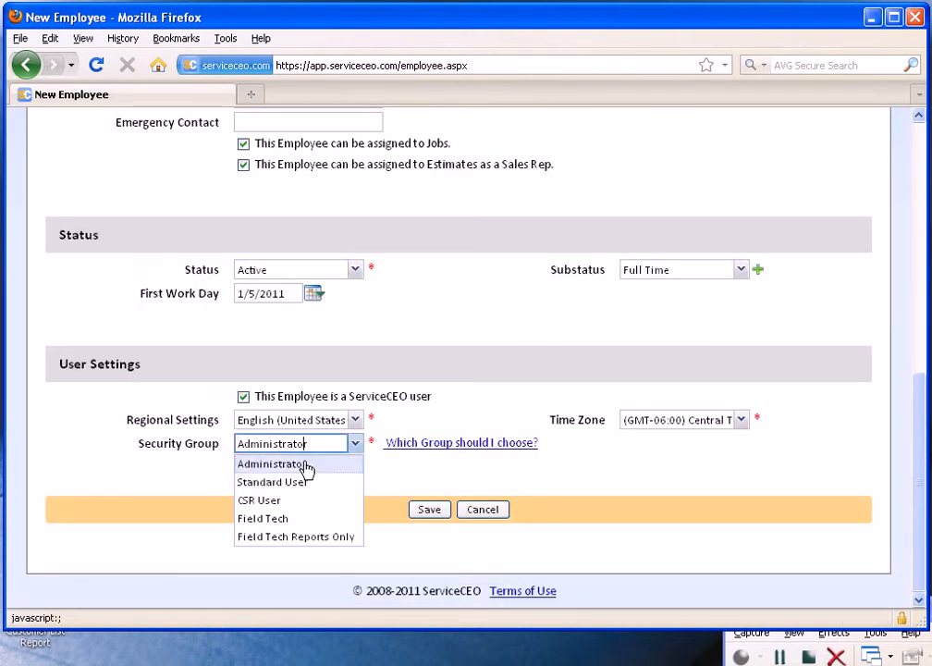
pyautogui.click(306, 518)
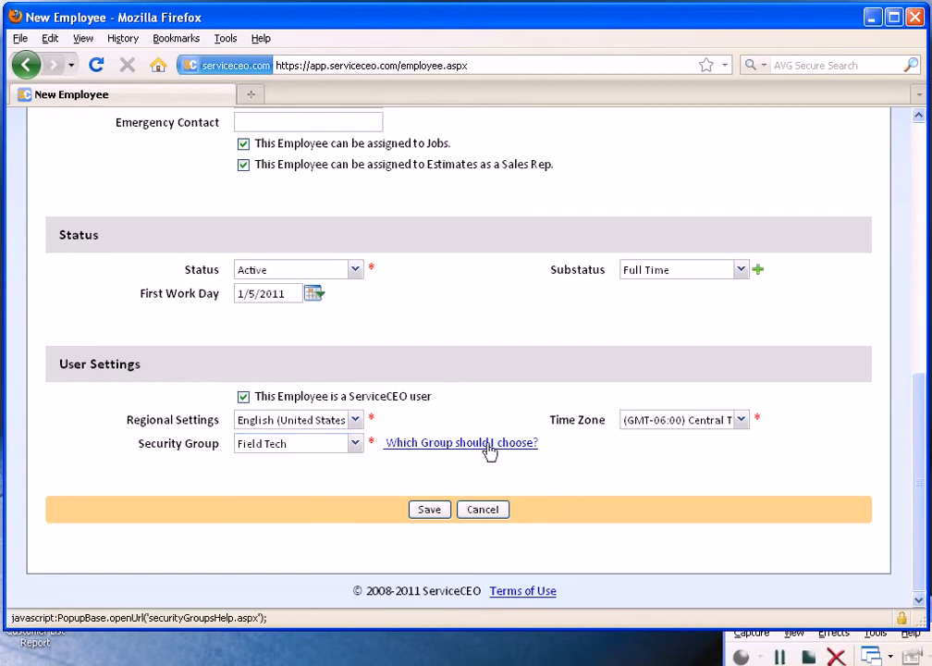
pyautogui.click(429, 510)
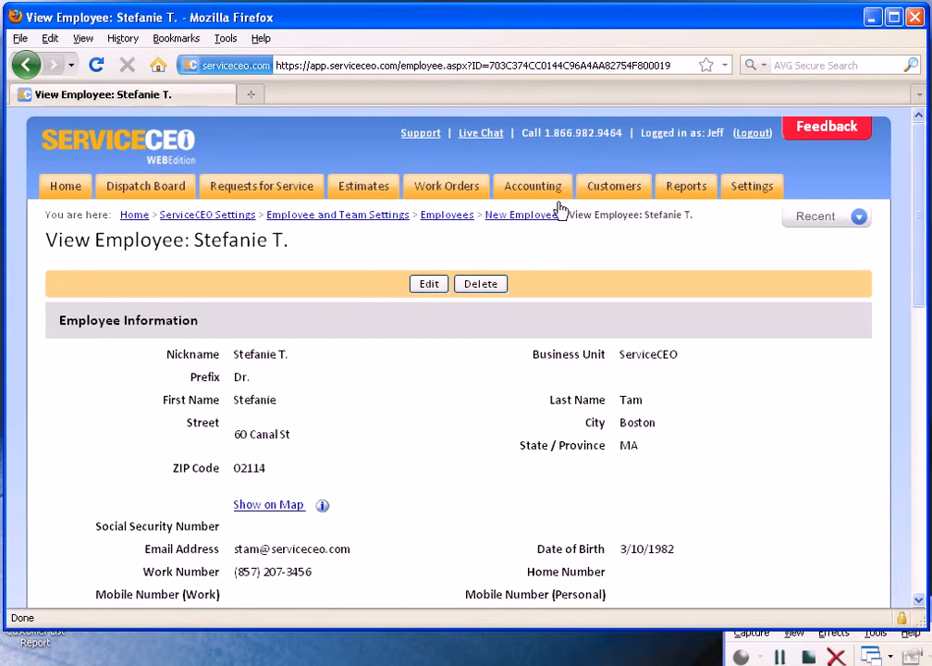
# Start a new team in the employee and team settings, naming it Team B and entering the team leader's email.
pyautogui.click(327, 217)
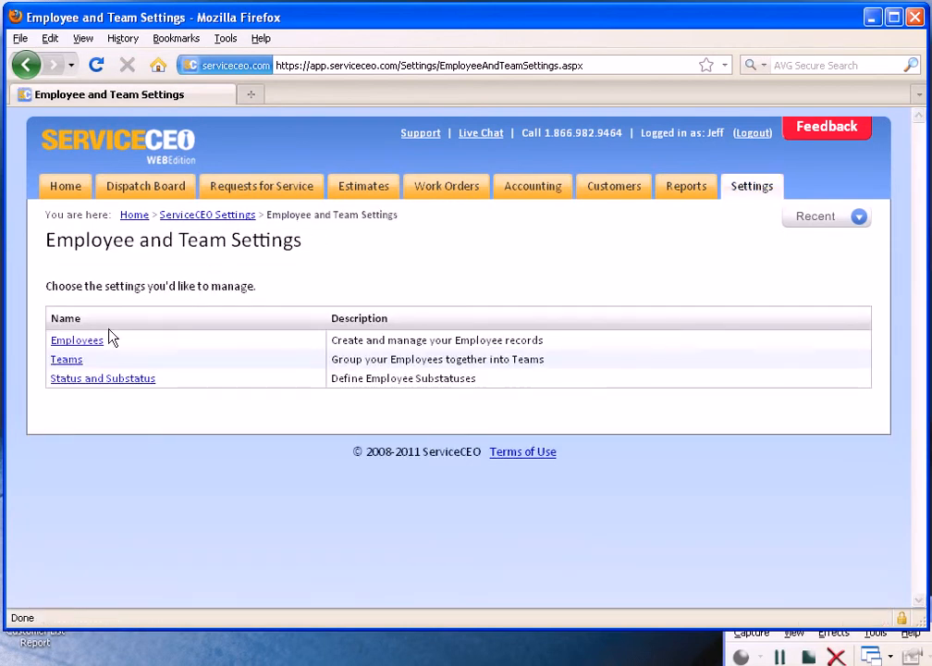
pyautogui.click(63, 364)
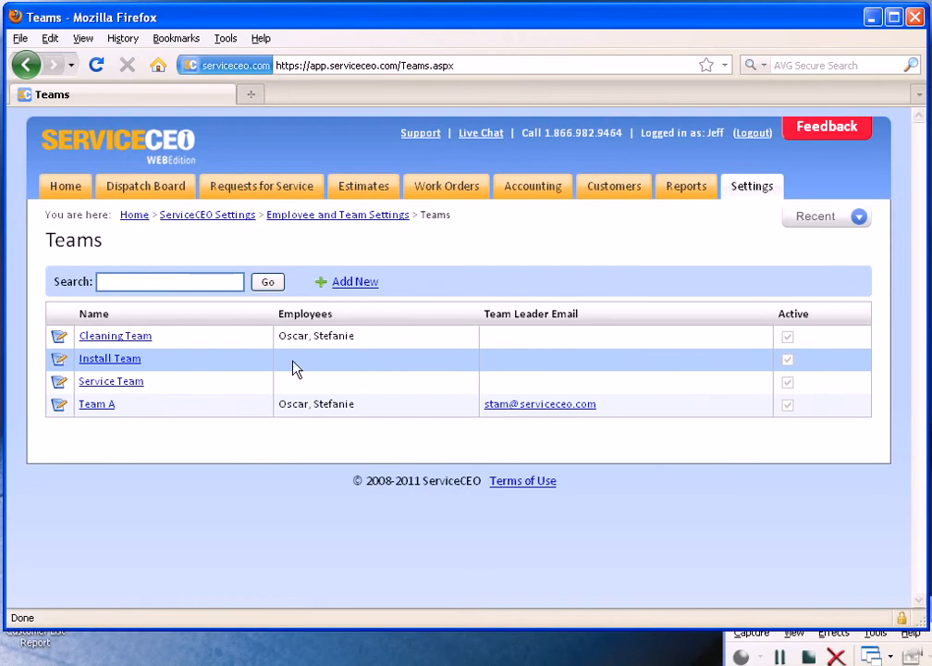
pyautogui.click(363, 285)
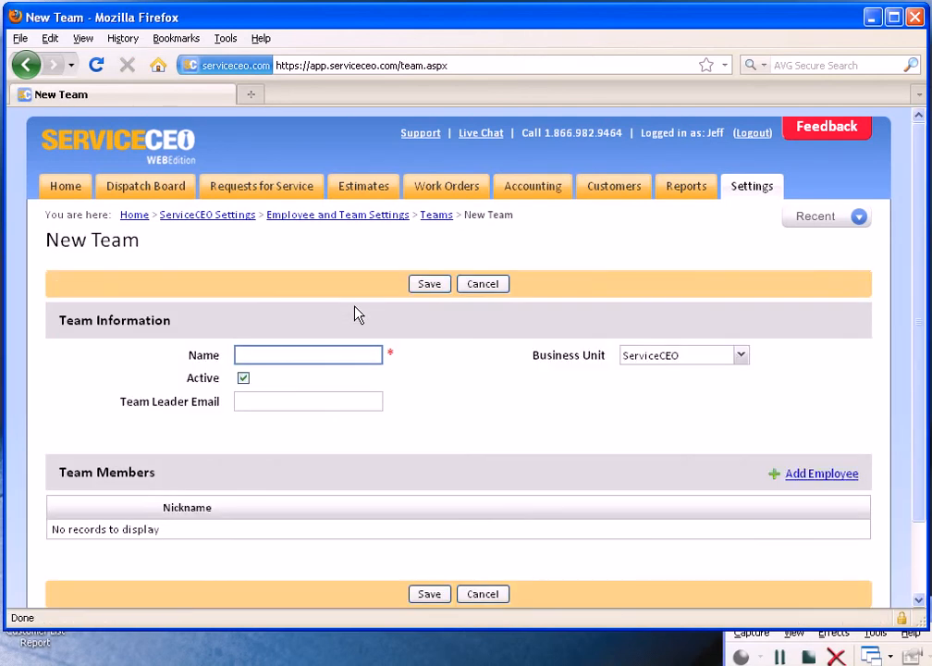
pyautogui.write('Team B')
pyautogui.click(453, 387)
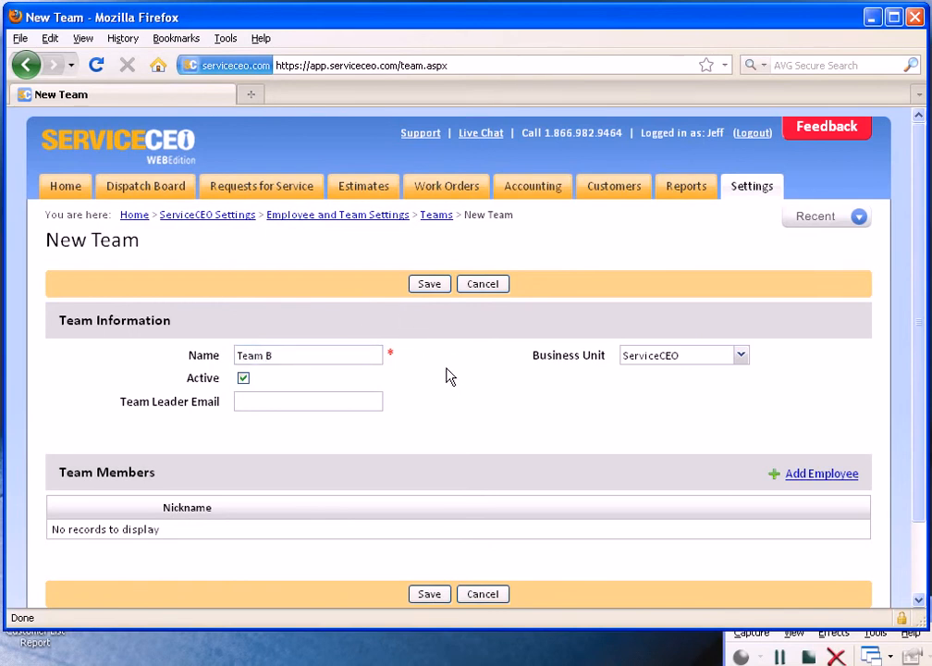
pyautogui.click(243, 399)
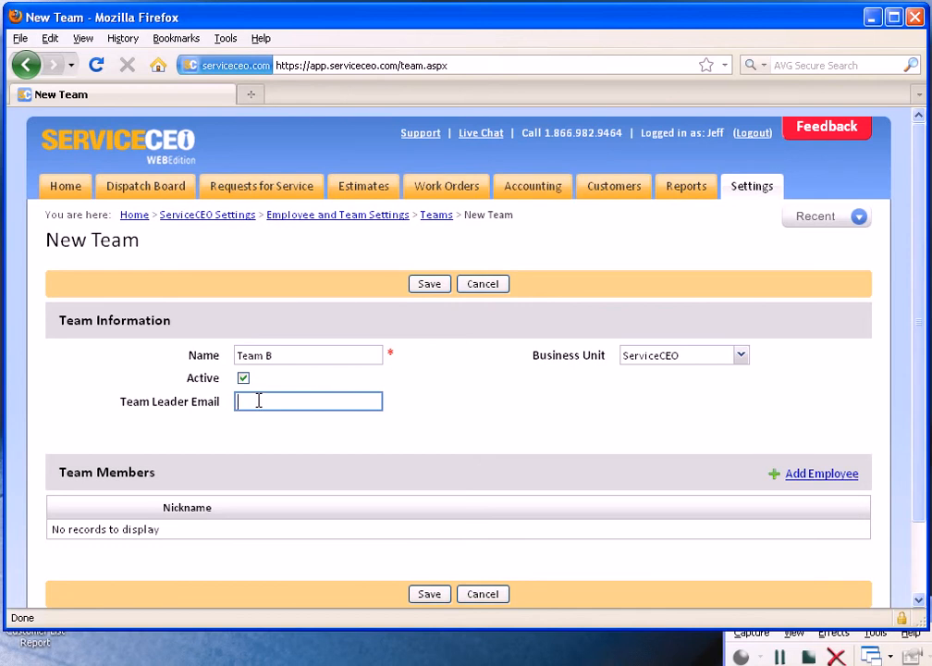
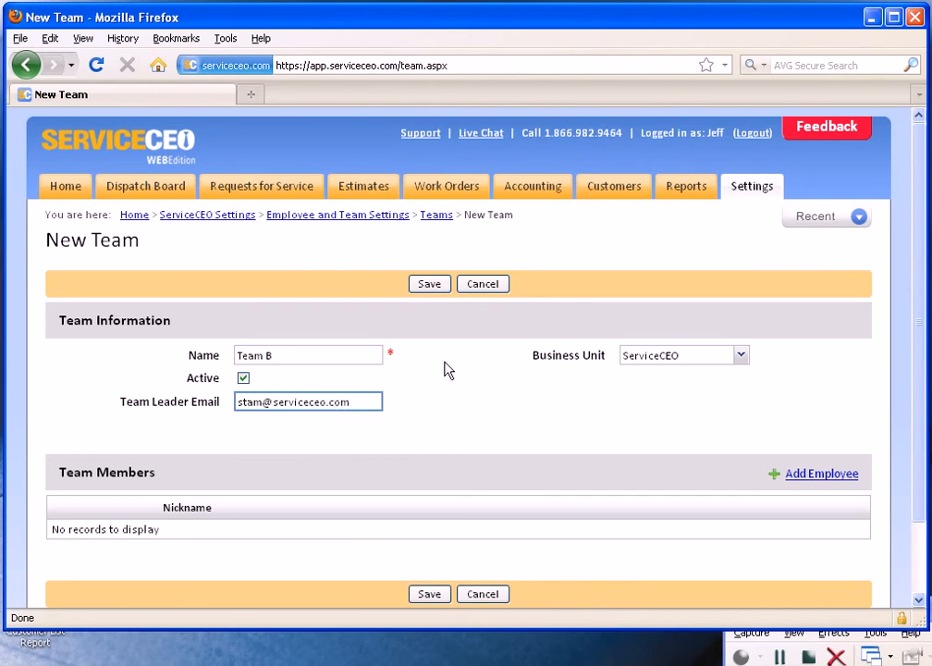
# Add the newly created employee and the first listed employee as members of Team B, and save the team.
pyautogui.click(821, 475)
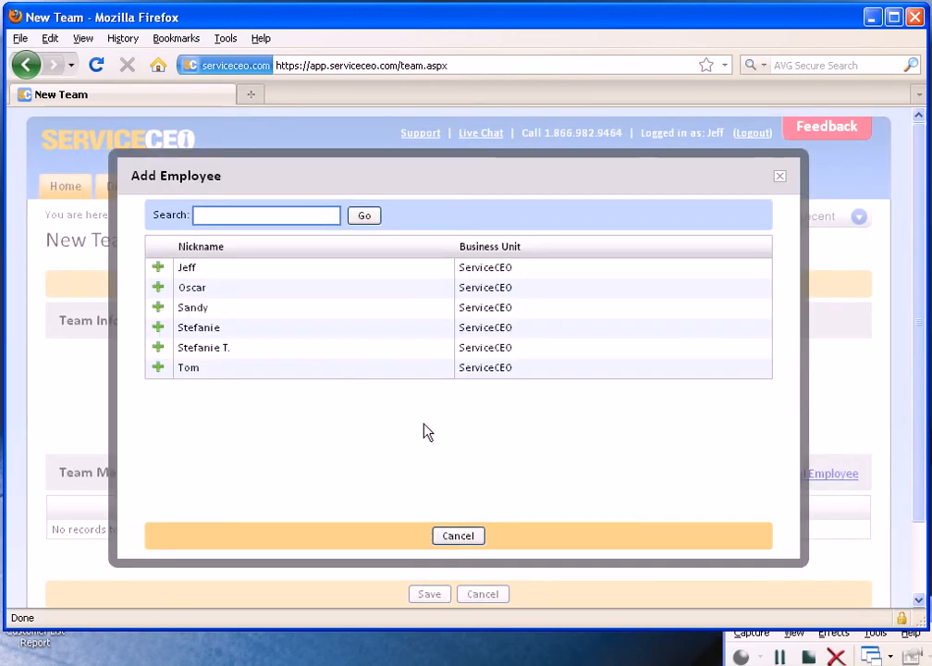
pyautogui.click(156, 352)
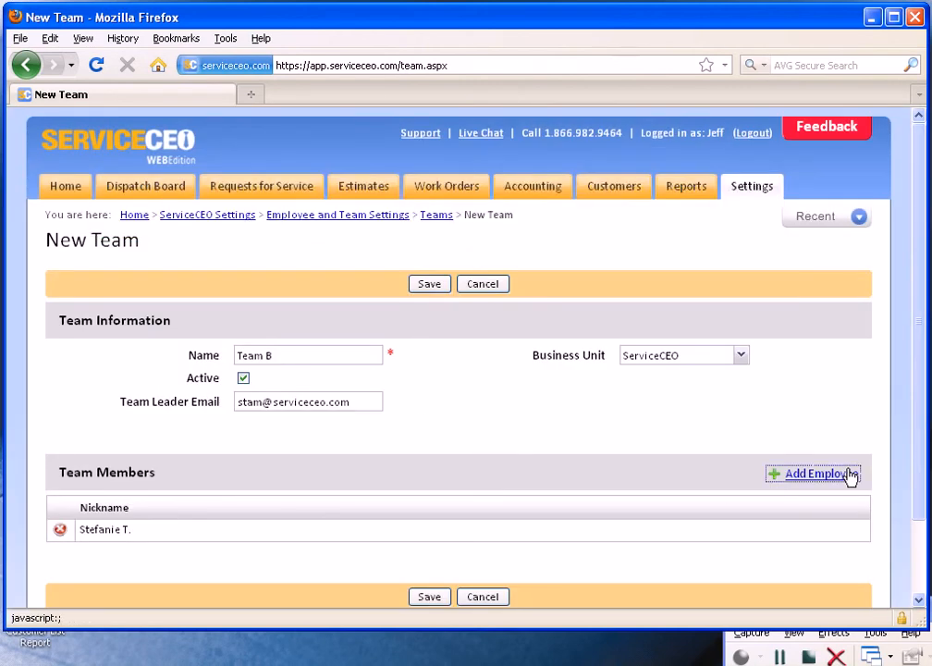
pyautogui.click(849, 474)
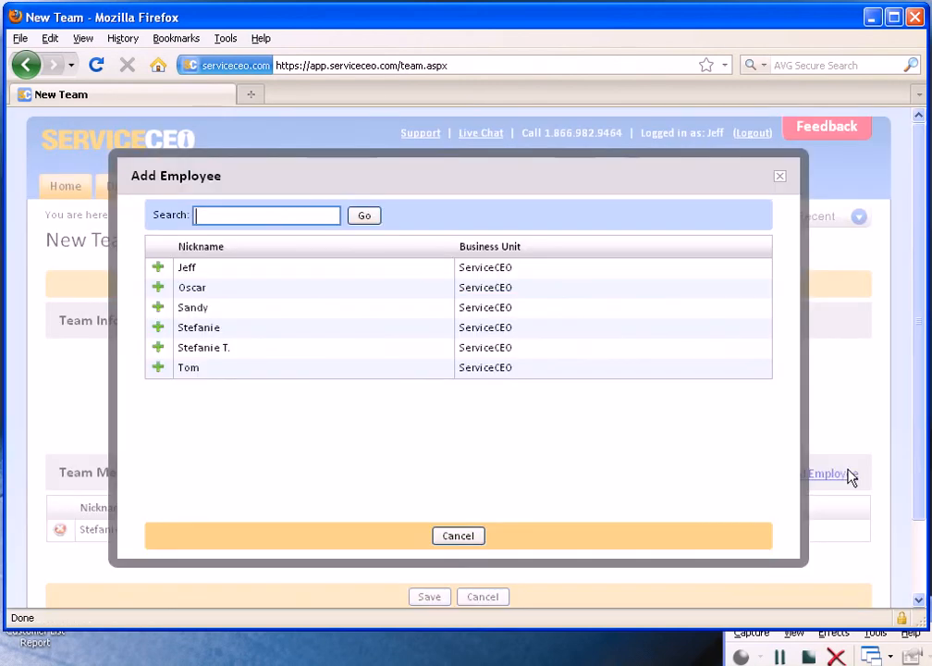
pyautogui.click(157, 269)
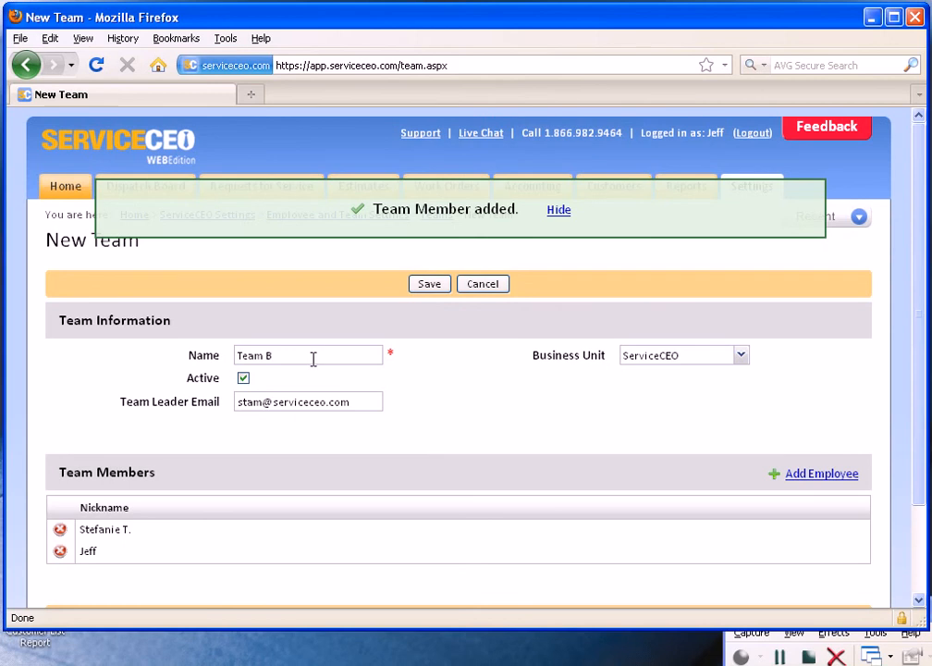
pyautogui.click(441, 285)
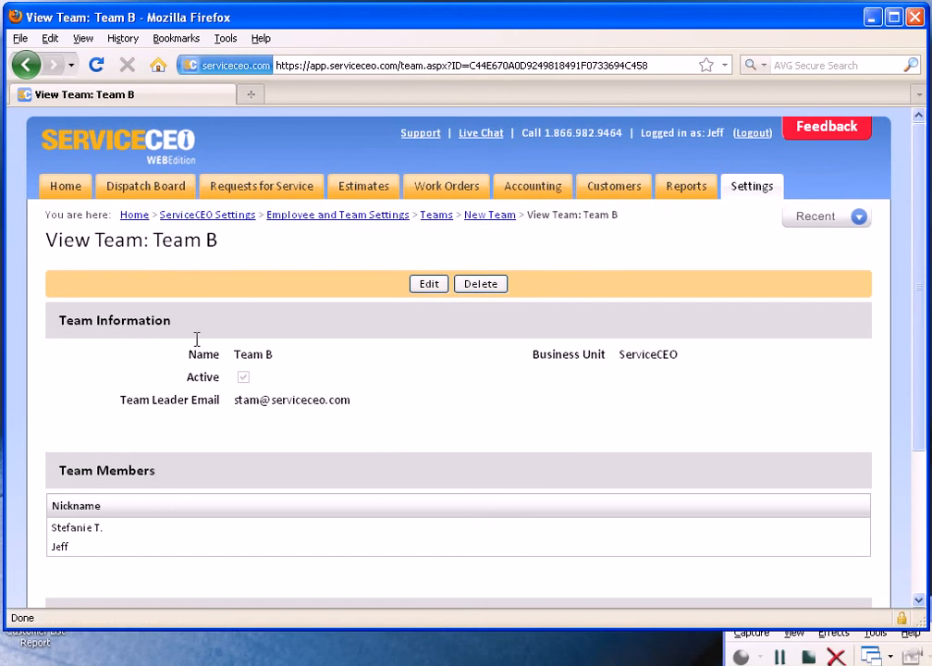
# Open the Dispatch Board.
pyautogui.click(149, 189)
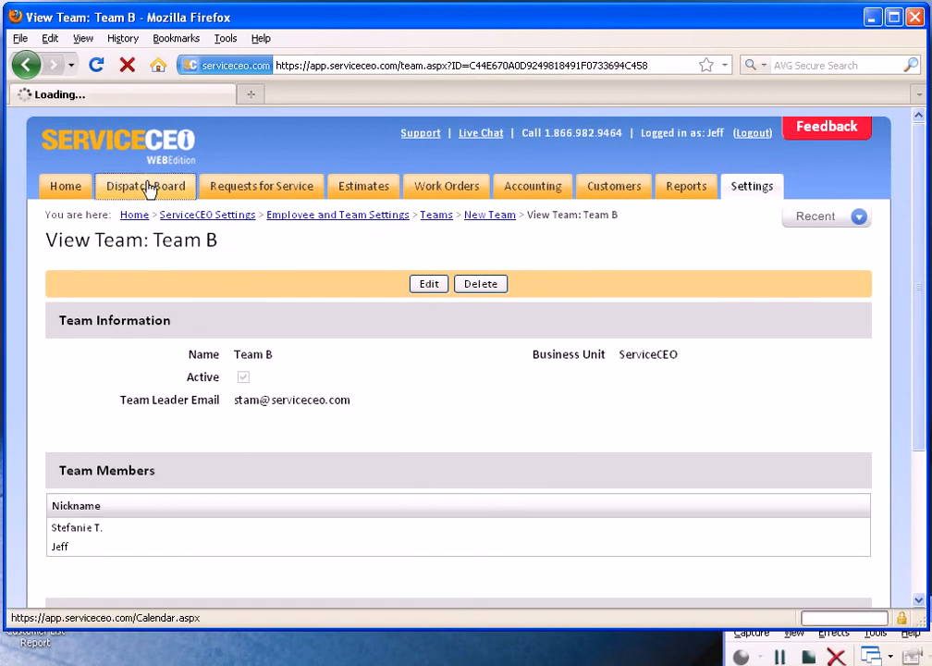